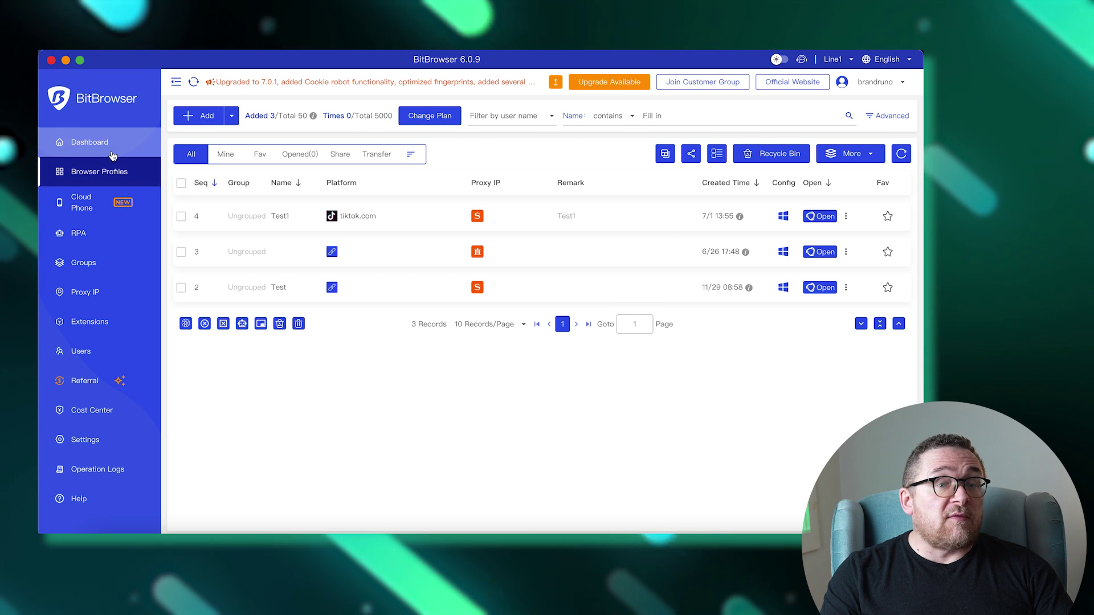
Step: Visit the Dashboard, return to Browser Profiles, and expand the Add dropdown's batch options
{"action": "left_click", "coordinate": [112, 152]}
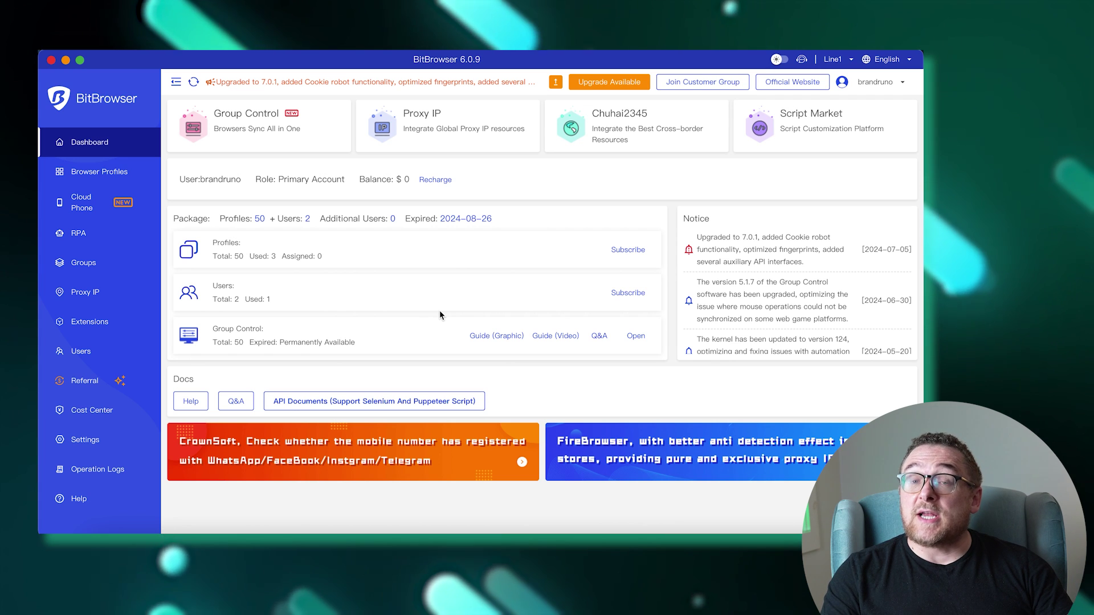
{"action": "left_click", "coordinate": [105, 173]}
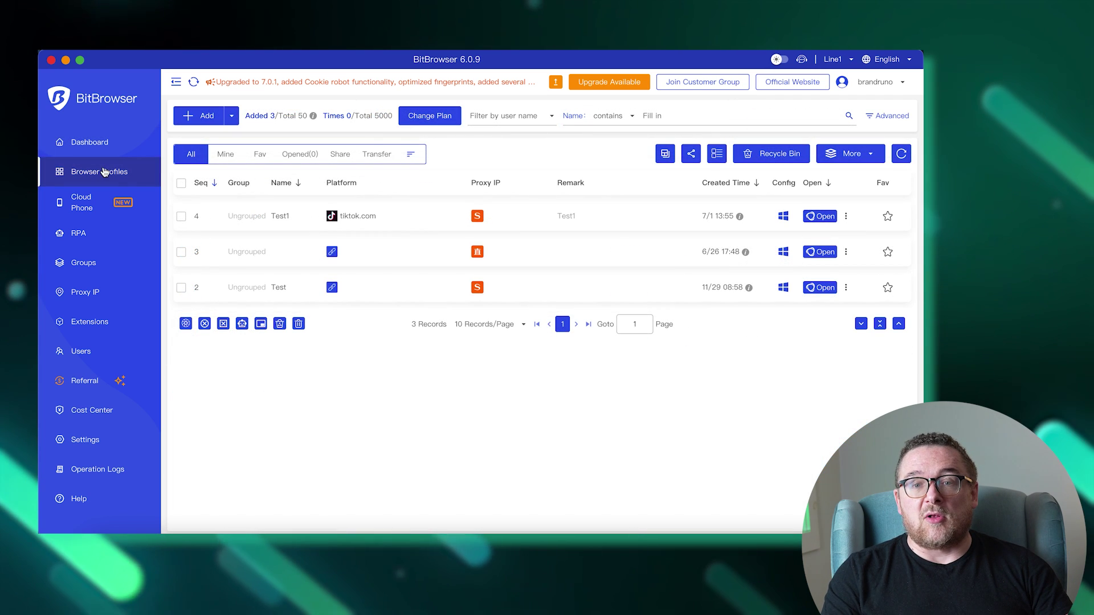
{"action": "left_click", "coordinate": [232, 117]}
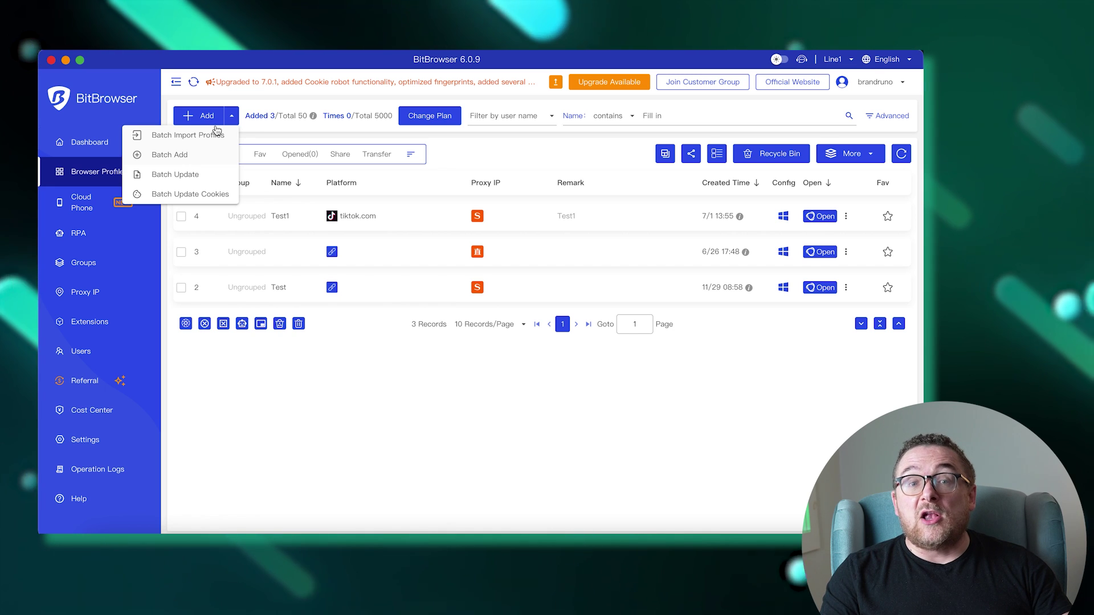
Step: Start a single new profile named 'test', leave the group empty, and choose linkedin.com as platform
{"action": "left_click", "coordinate": [216, 122]}
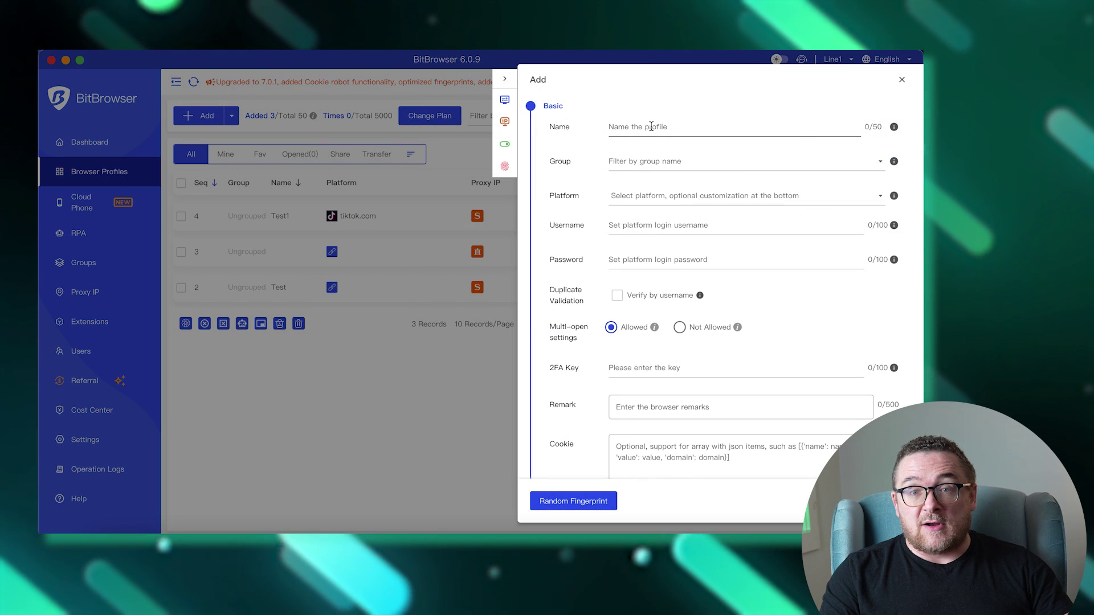
{"action": "type", "text": "test"}
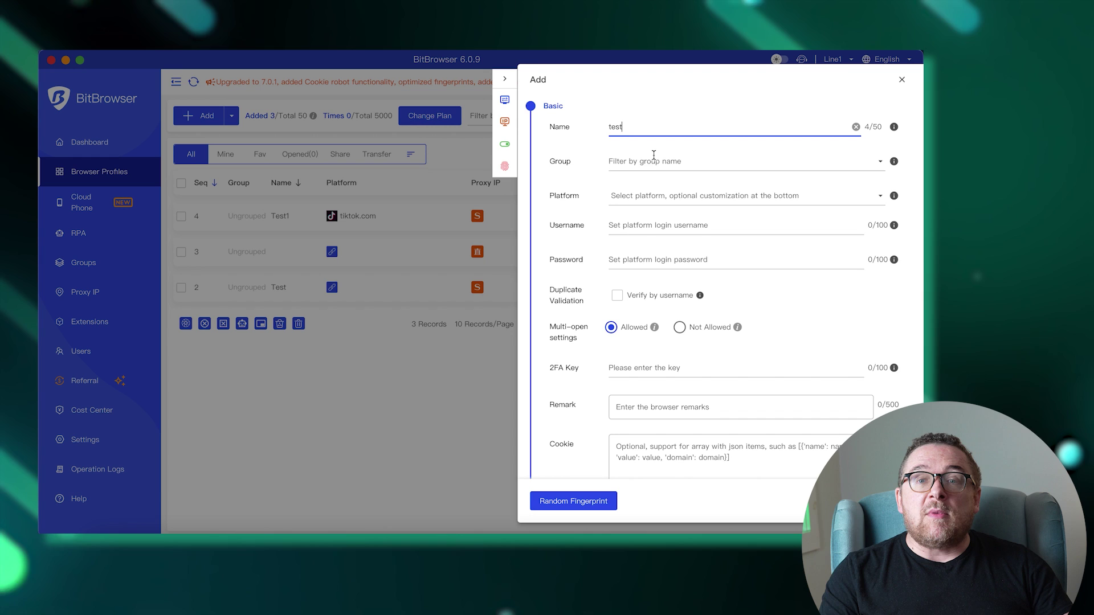
{"action": "key", "text": "Tab"}
{"action": "type", "text": "grou"}
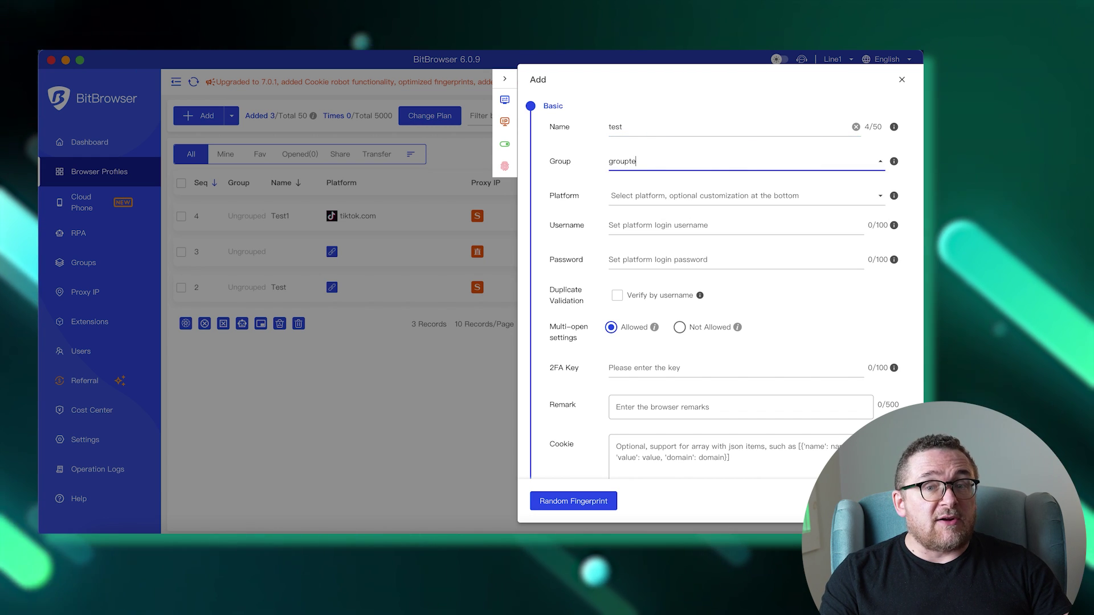
{"action": "type", "text": "st"}
{"action": "left_click", "coordinate": [658, 193]}
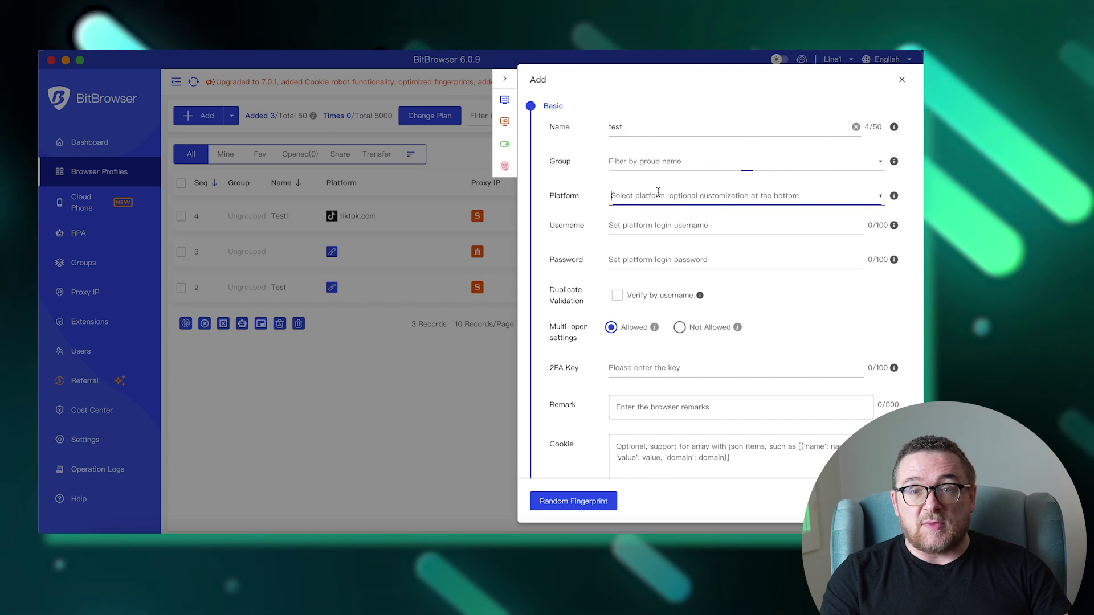
{"action": "left_click", "coordinate": [671, 337]}
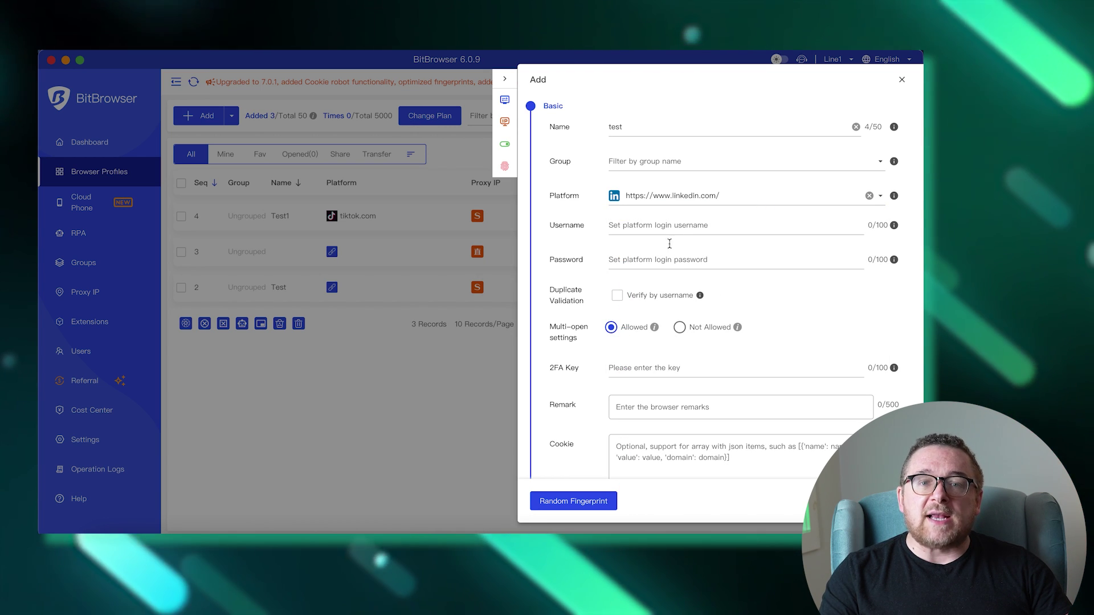
Step: Enter the platform login password and the remark 'testprofile'
{"action": "left_click", "coordinate": [669, 260]}
{"action": "type", "text": "pas"}
{"action": "scroll", "coordinate": [747, 299], "scroll_direction": "down", "scroll_amount": 3}
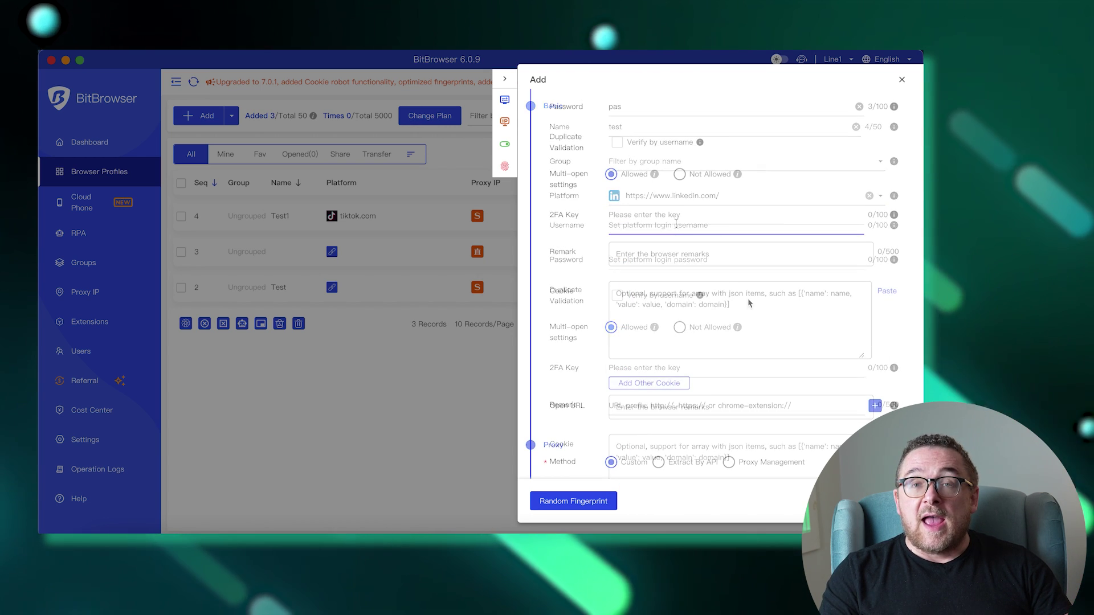
{"action": "left_click", "coordinate": [743, 258]}
{"action": "type", "text": "test"}
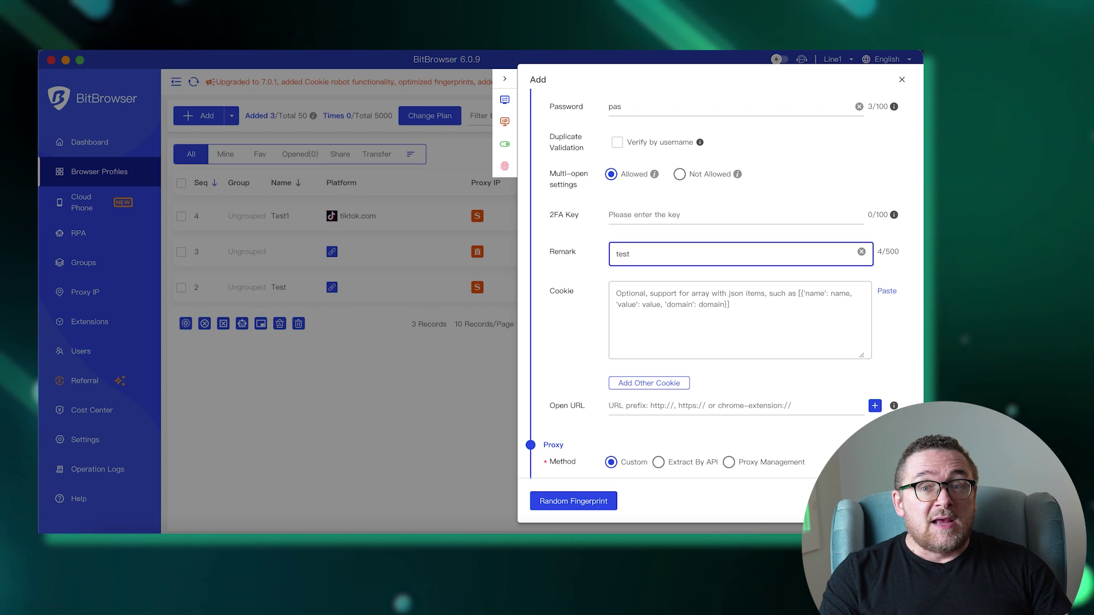
{"action": "type", "text": "profile"}
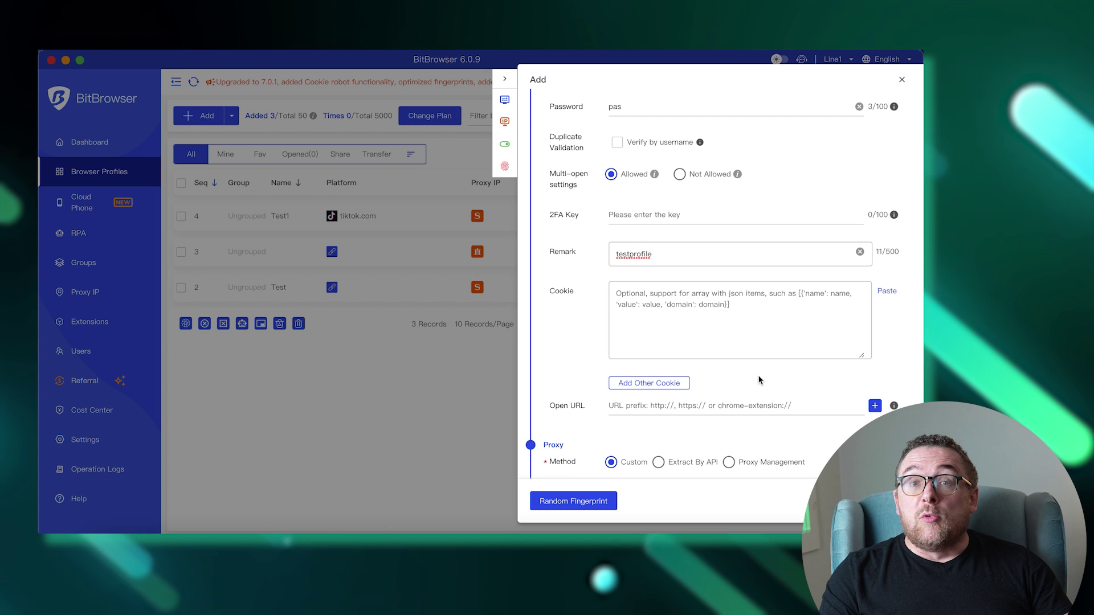
Step: Set the proxy type to Socks5 and paste host 185.253.45.222, port 50101 and its credentials
{"action": "scroll", "coordinate": [758, 380], "scroll_direction": "down", "scroll_amount": 6}
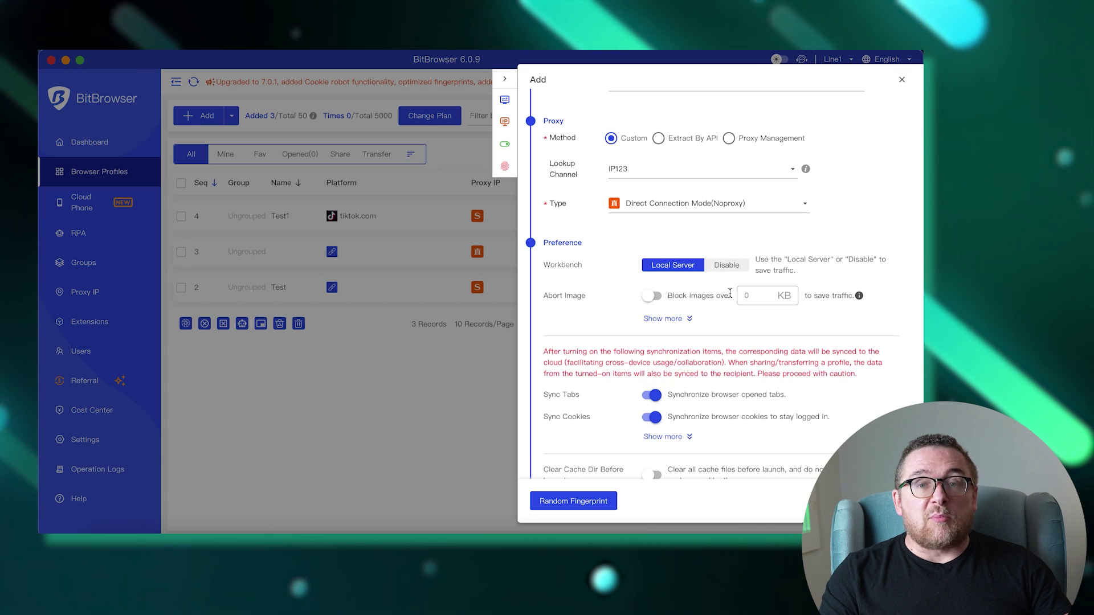
{"action": "left_click", "coordinate": [739, 201]}
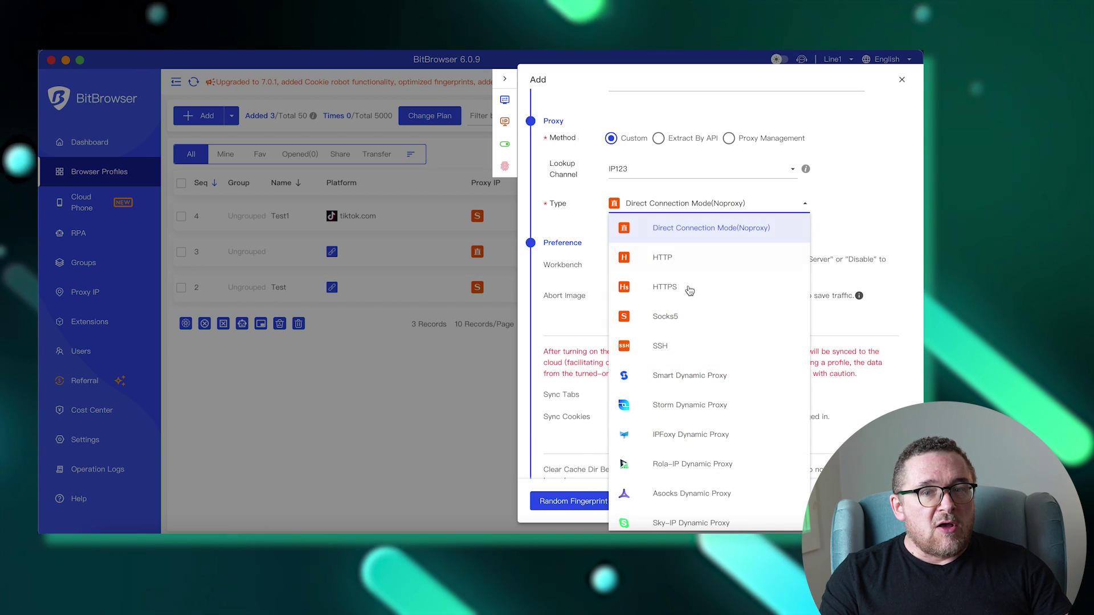
{"action": "left_click", "coordinate": [684, 320]}
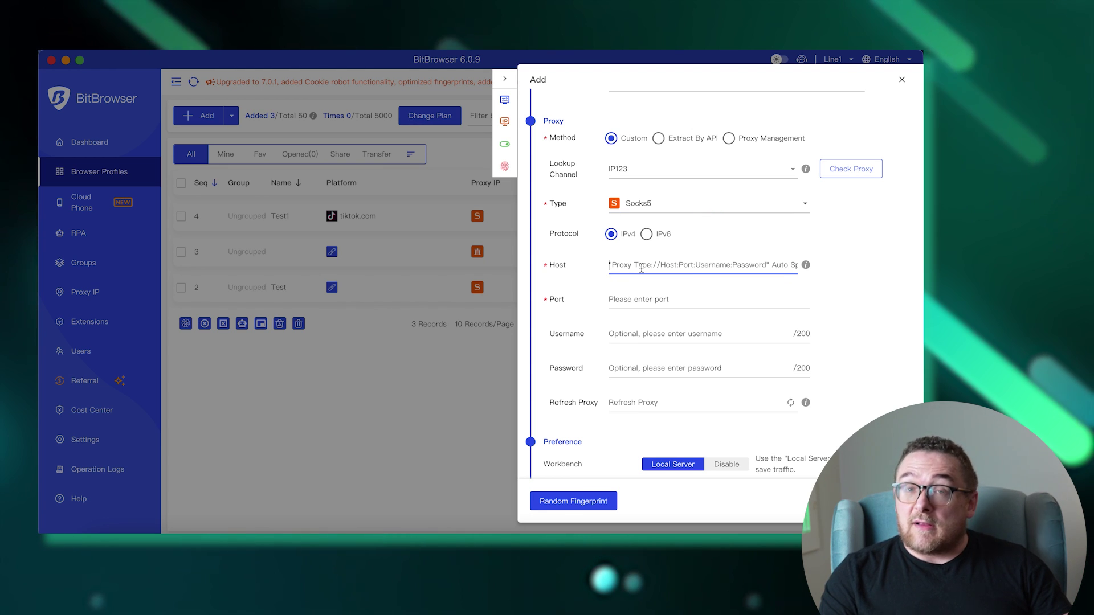
{"action": "key", "text": "super+v"}
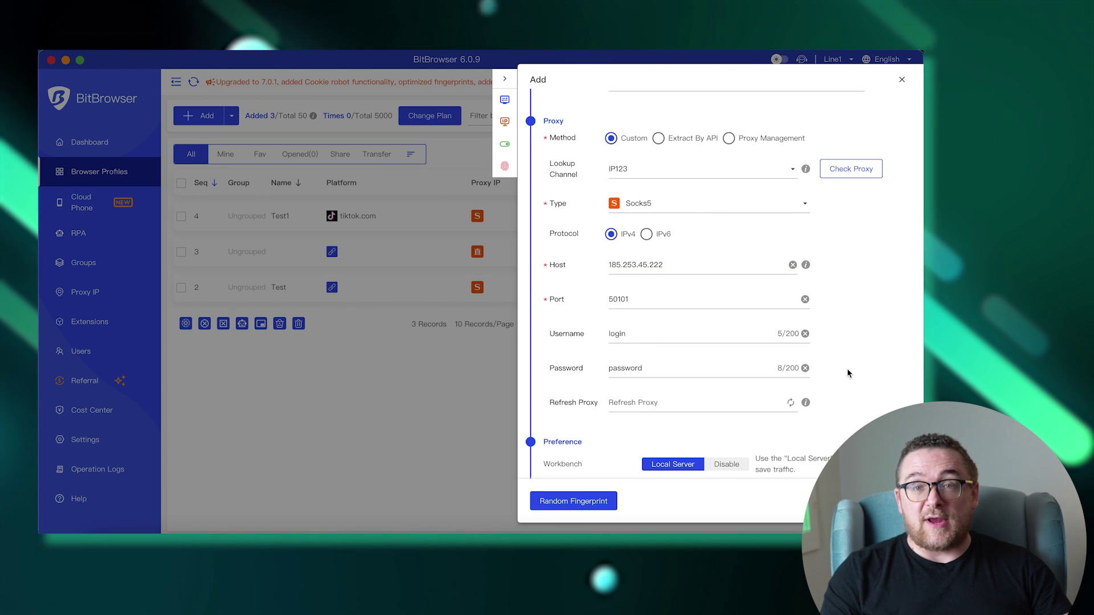
Step: Turn on Clear Cache Dir Before Launch in the profile's Preference settings
{"action": "scroll", "coordinate": [900, 394], "scroll_direction": "down", "scroll_amount": 2}
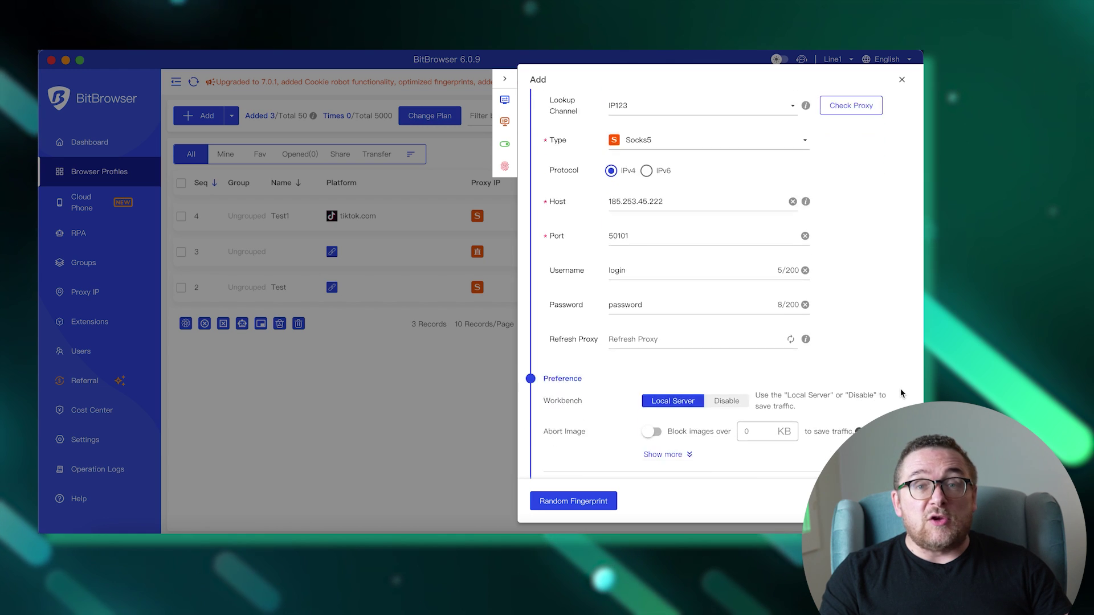
{"action": "scroll", "coordinate": [901, 393], "scroll_direction": "down", "scroll_amount": 5}
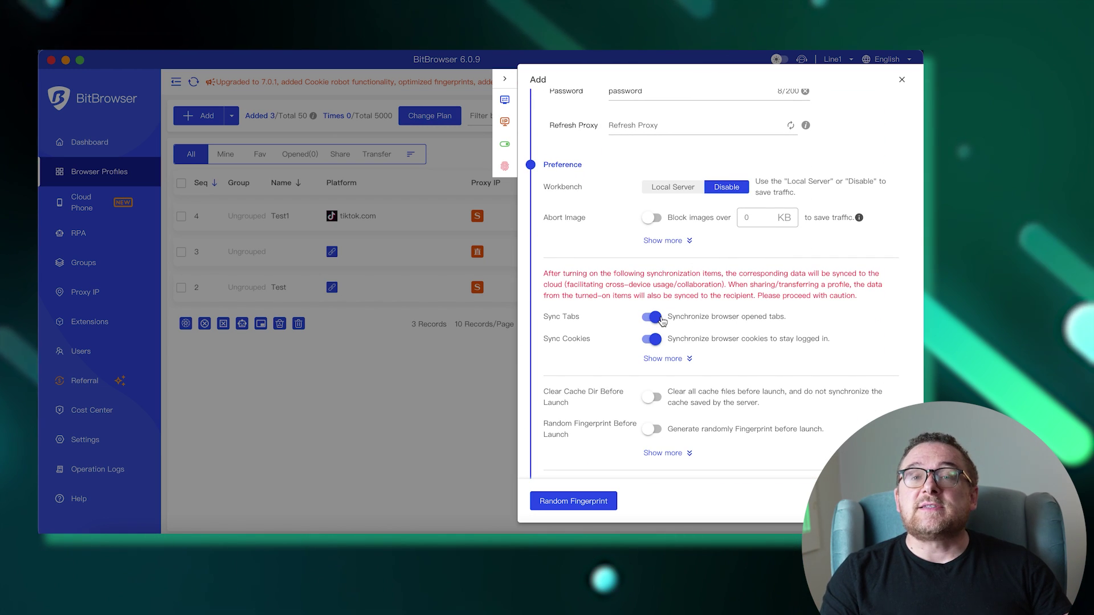
{"action": "left_click", "coordinate": [651, 397]}
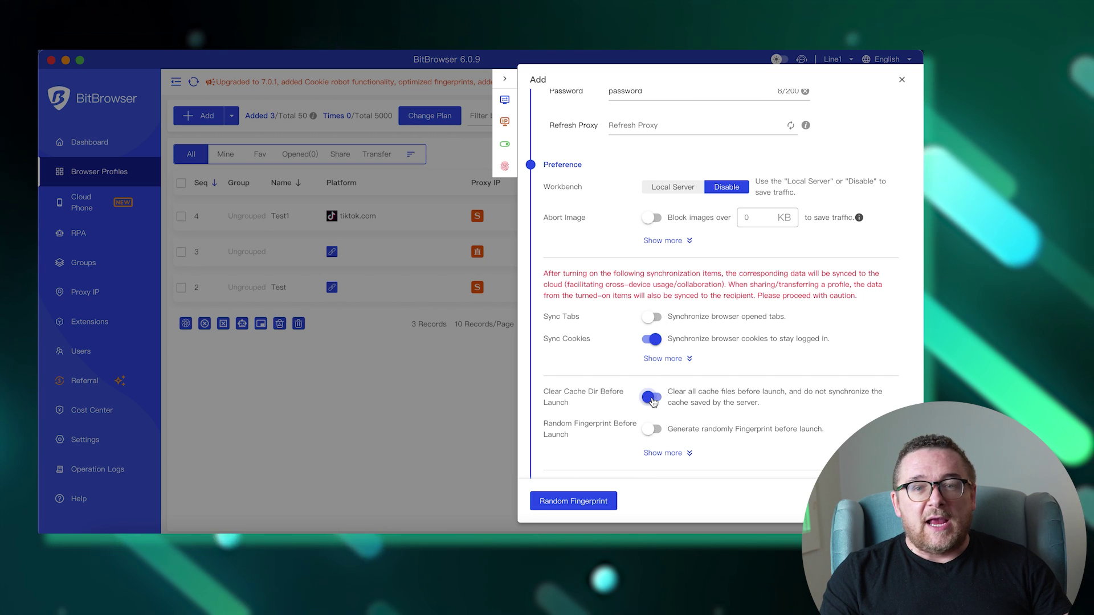
{"action": "scroll", "coordinate": [808, 359], "scroll_direction": "down", "scroll_amount": 7}
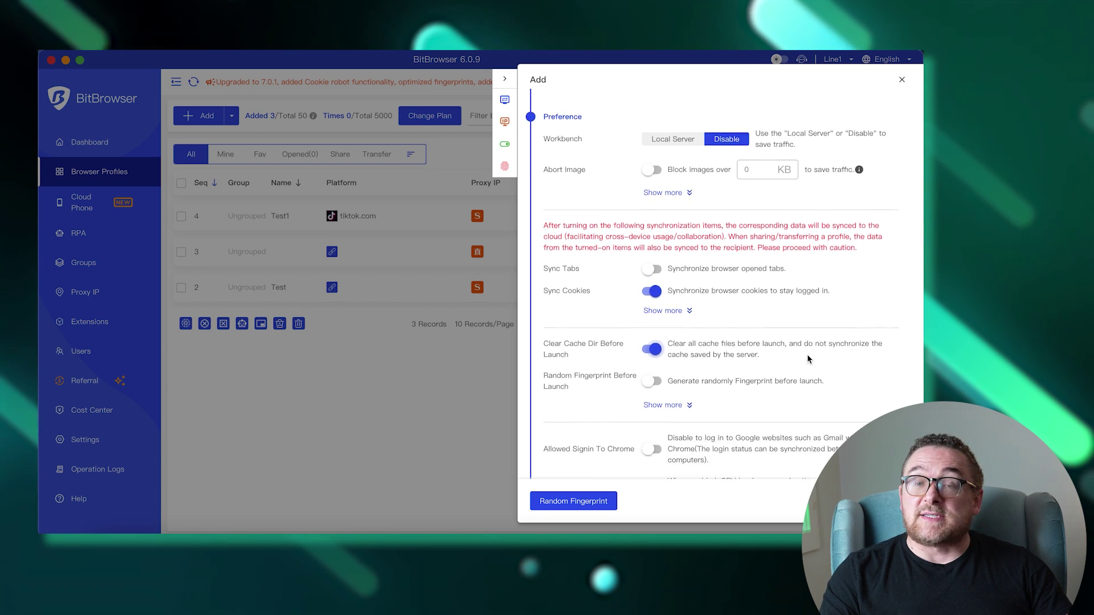
{"action": "scroll", "coordinate": [807, 354], "scroll_direction": "down", "scroll_amount": 2}
{"action": "scroll", "coordinate": [807, 354], "scroll_direction": "up", "scroll_amount": 1}
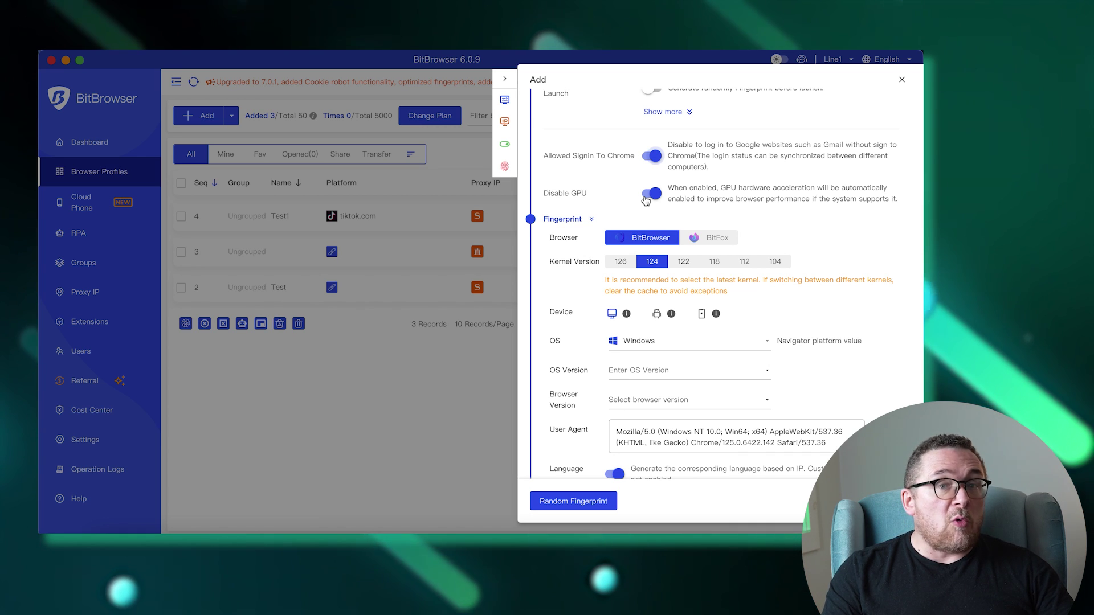
Step: Switch the kernel to 126, keep Windows as the OS, and settle on a desktop device
{"action": "left_click", "coordinate": [627, 266]}
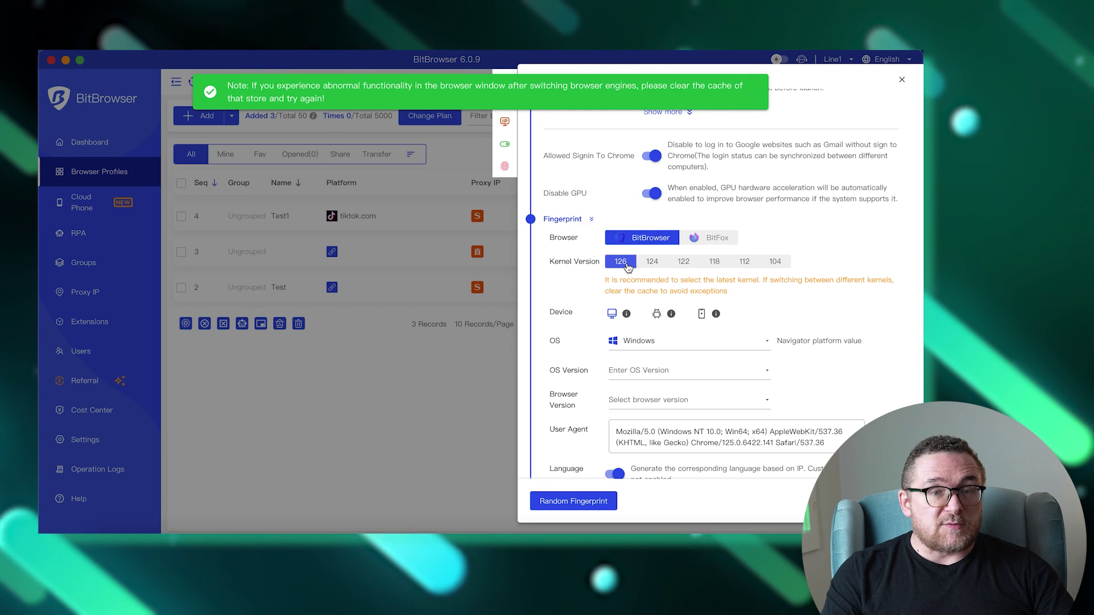
{"action": "left_click", "coordinate": [751, 342]}
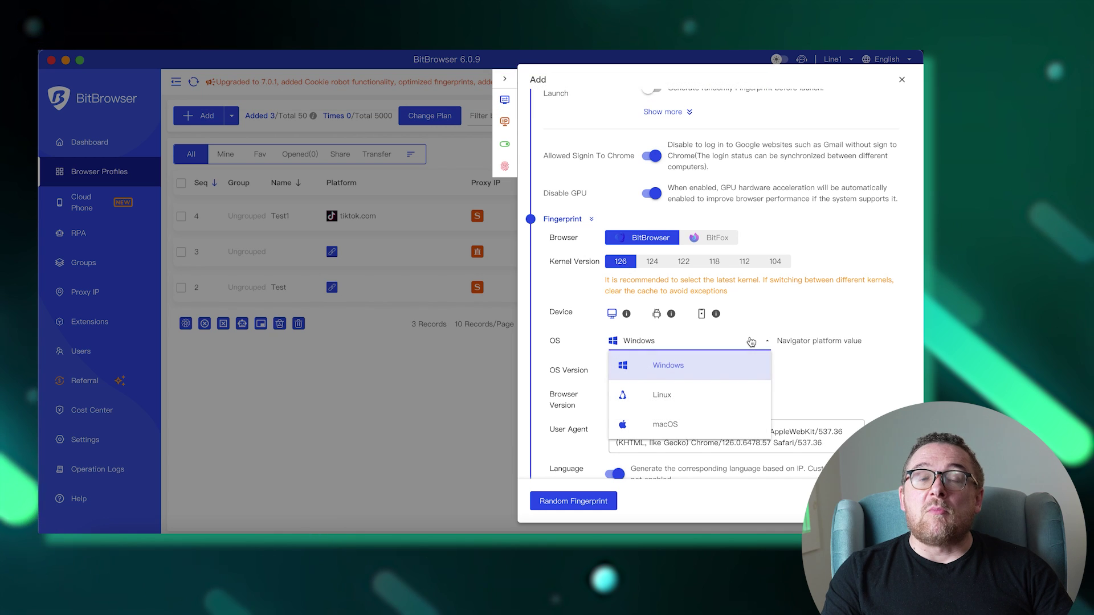
{"action": "left_click", "coordinate": [716, 370]}
{"action": "left_click", "coordinate": [657, 314]}
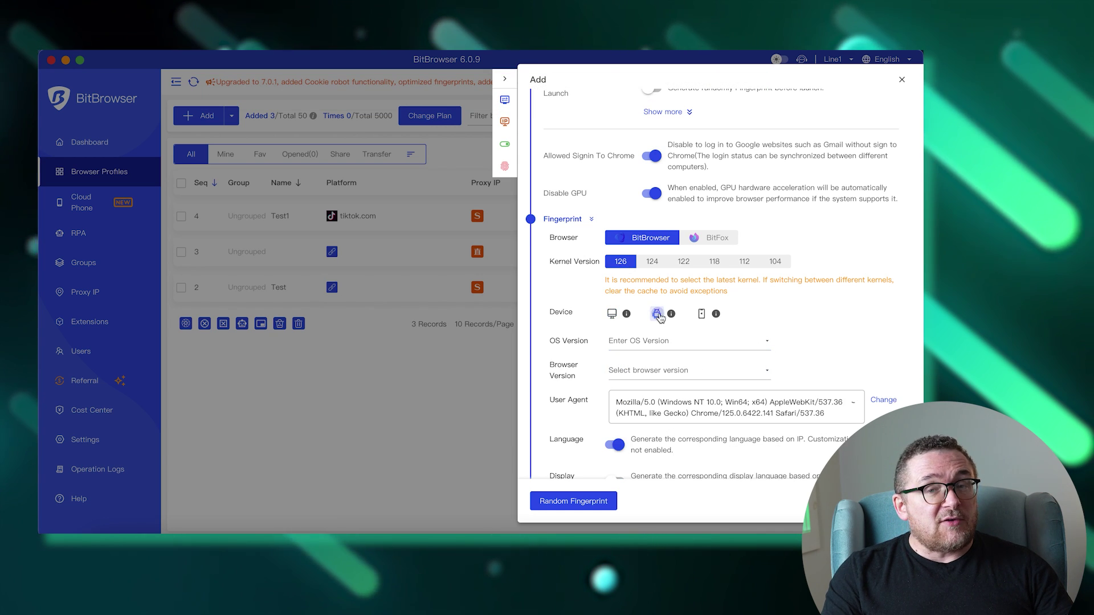
{"action": "left_click", "coordinate": [701, 317]}
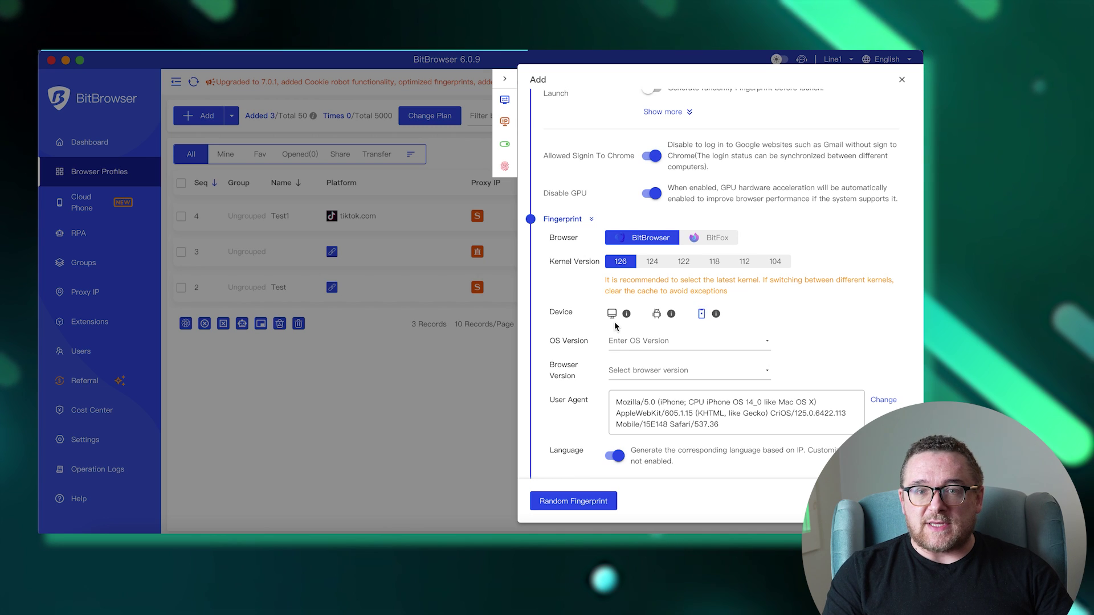
{"action": "left_click", "coordinate": [611, 315]}
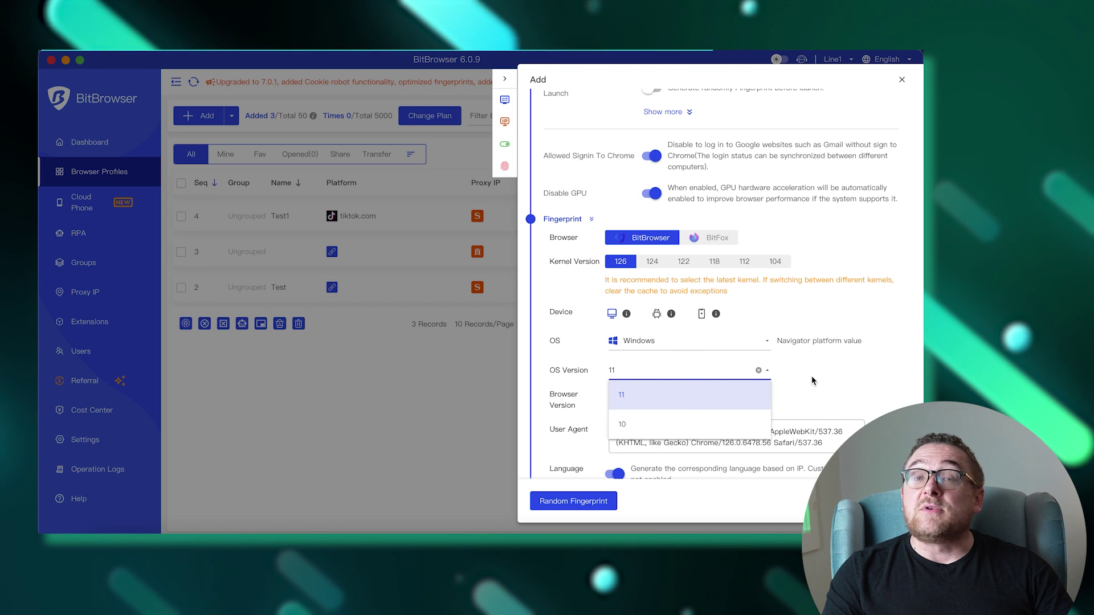
Step: Choose Windows version 11 and browser version 126, then generate a random fingerprint
{"action": "left_click", "coordinate": [686, 396]}
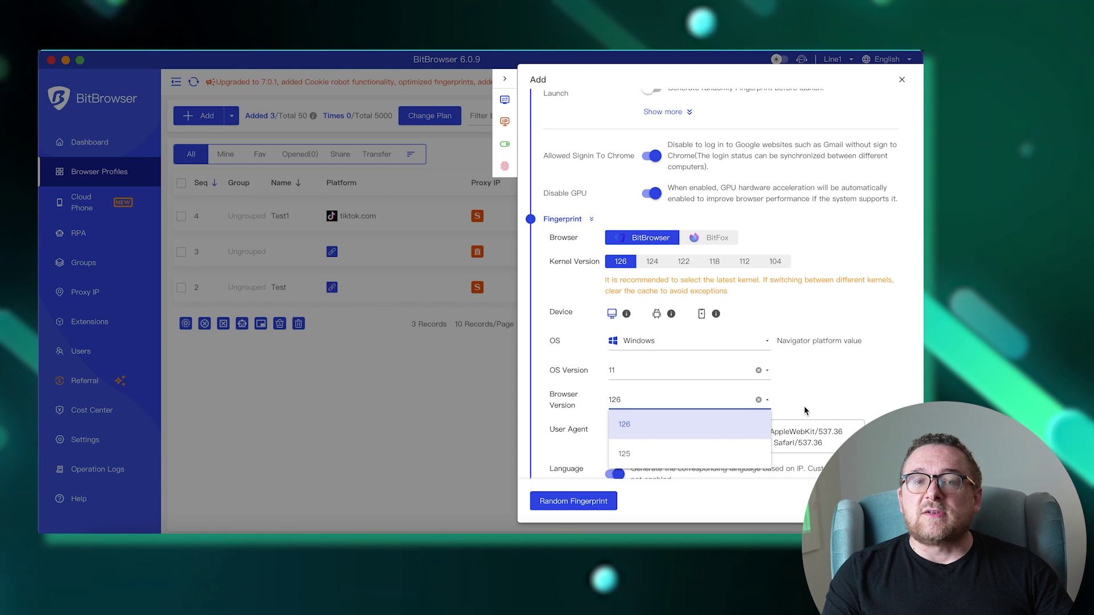
{"action": "left_click", "coordinate": [626, 424]}
{"action": "scroll", "coordinate": [599, 443], "scroll_direction": "down", "scroll_amount": 3}
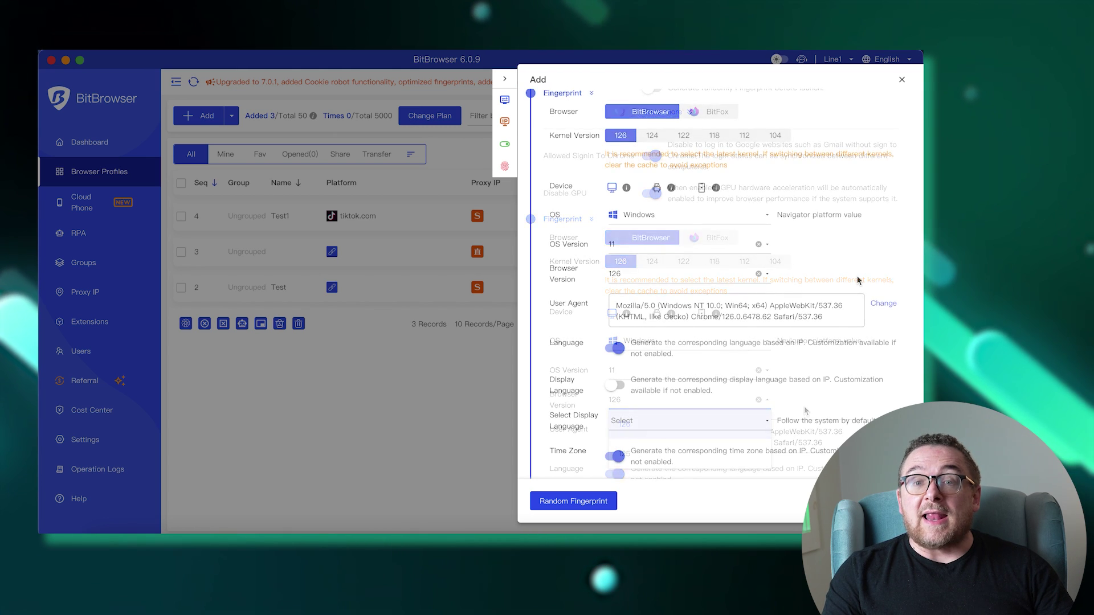
{"action": "left_click", "coordinate": [564, 502]}
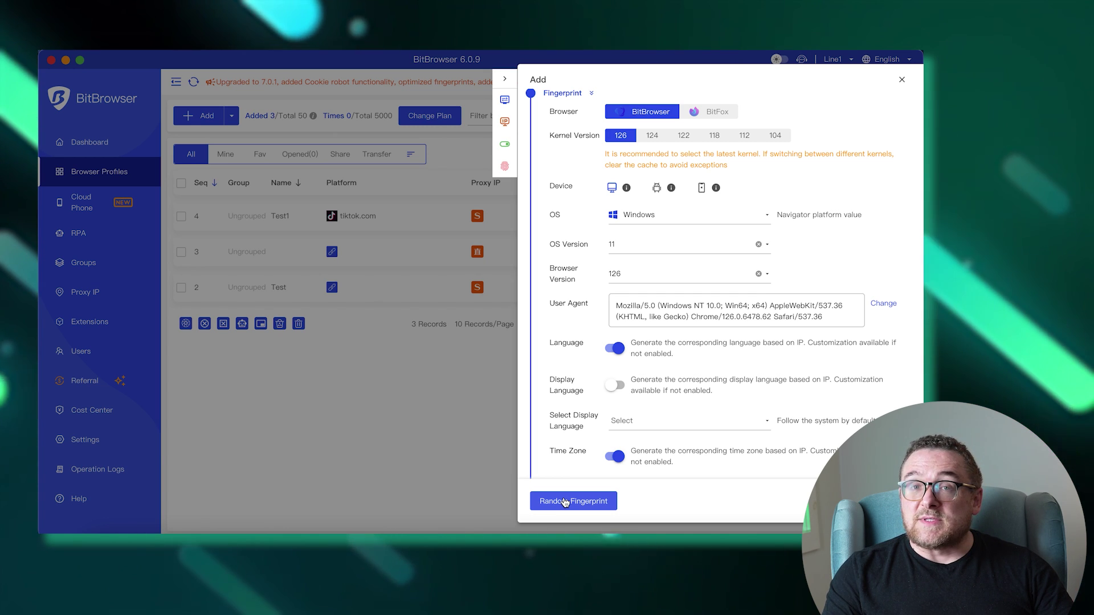
Step: Turn on IP-based display language and set WebRTC to Replace, scrolling through the remaining settings
{"action": "left_click", "coordinate": [615, 385]}
{"action": "scroll", "coordinate": [612, 394], "scroll_direction": "down", "scroll_amount": 2}
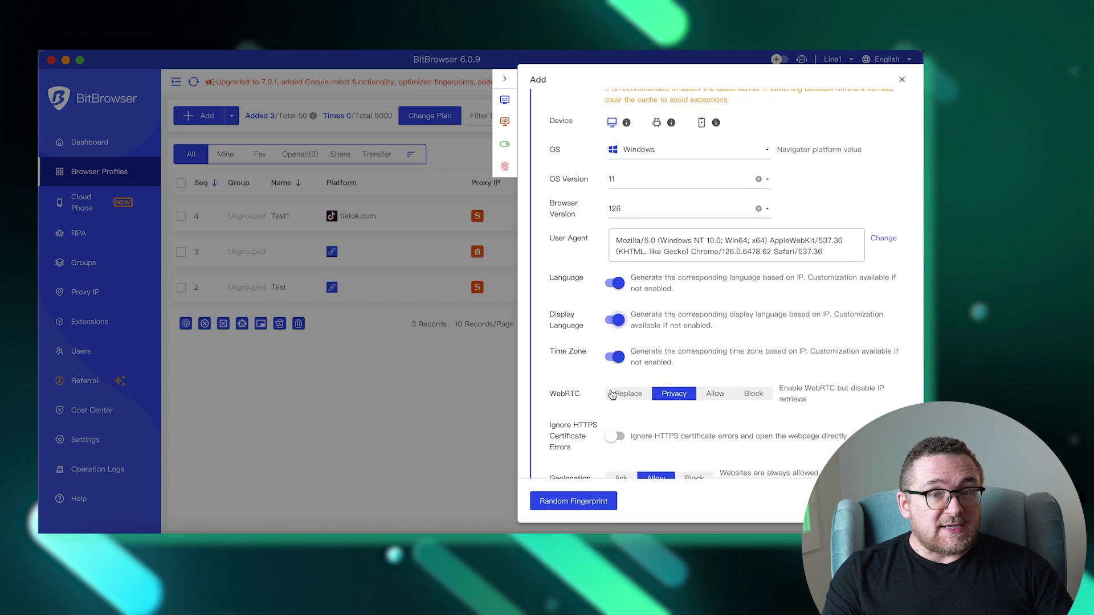
{"action": "left_click", "coordinate": [612, 394]}
{"action": "scroll", "coordinate": [616, 396], "scroll_direction": "down", "scroll_amount": 2}
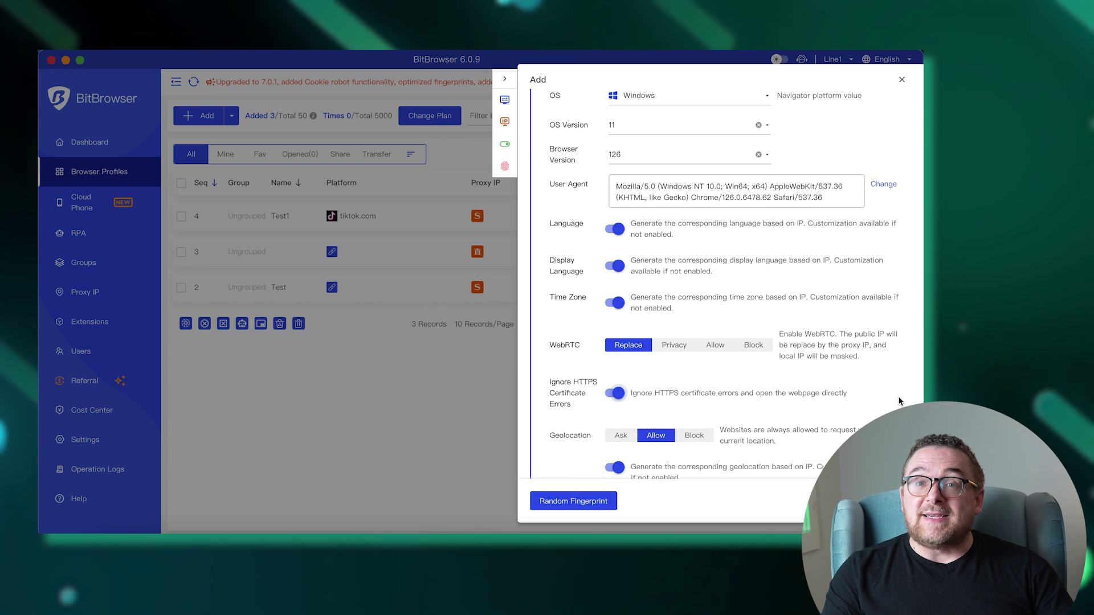
{"action": "scroll", "coordinate": [899, 401], "scroll_direction": "down", "scroll_amount": 15}
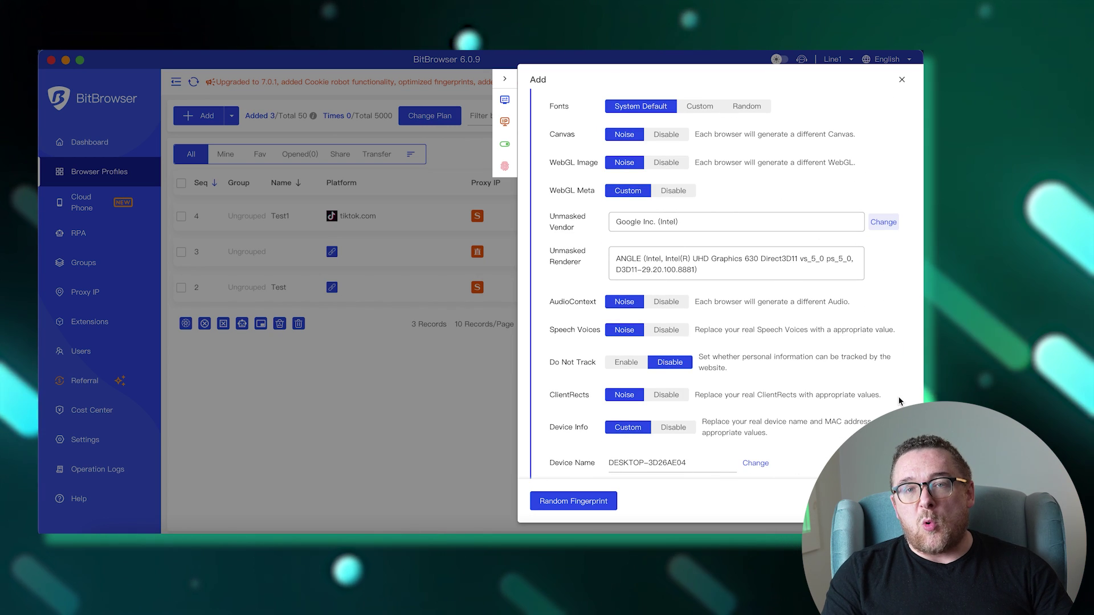
{"action": "scroll", "coordinate": [899, 401], "scroll_direction": "down", "scroll_amount": 8}
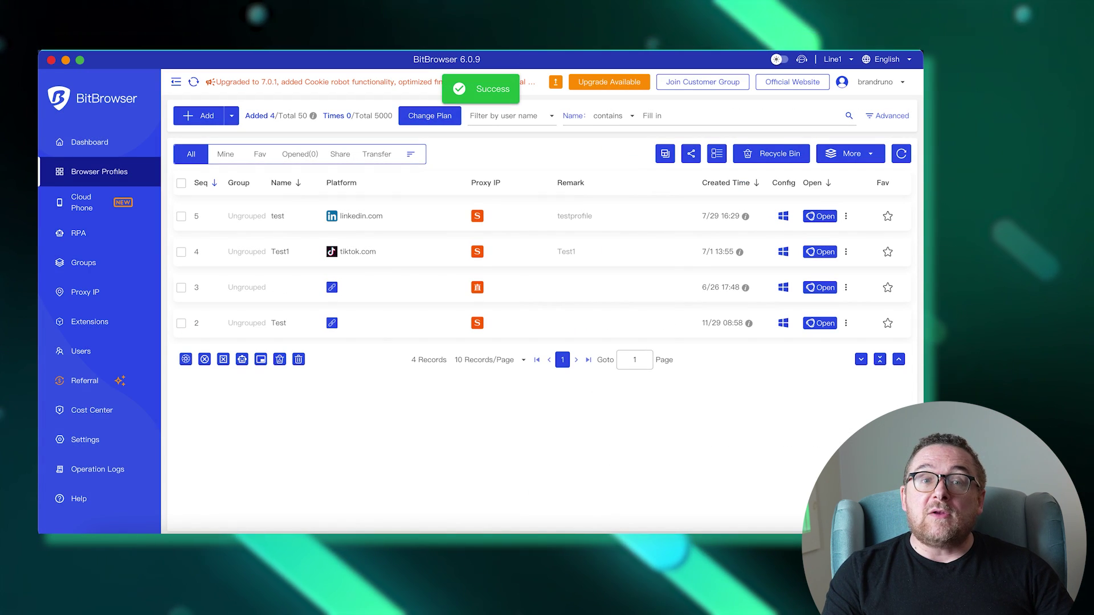
Step: From the RPA task list, start a new task and give it the name 'test'
{"action": "left_click", "coordinate": [78, 233]}
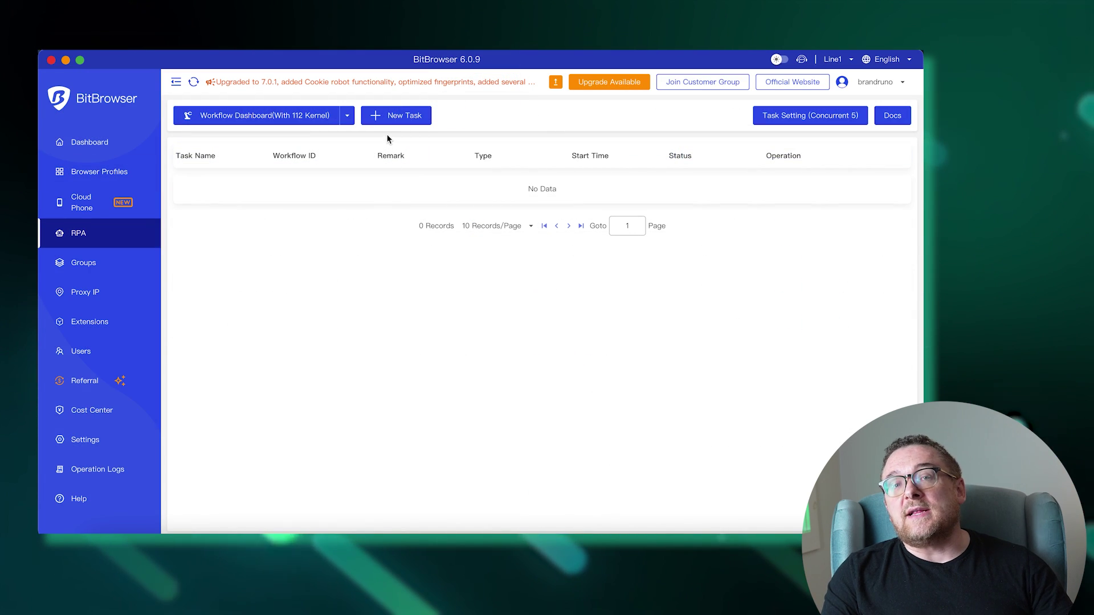
{"action": "left_click", "coordinate": [394, 117]}
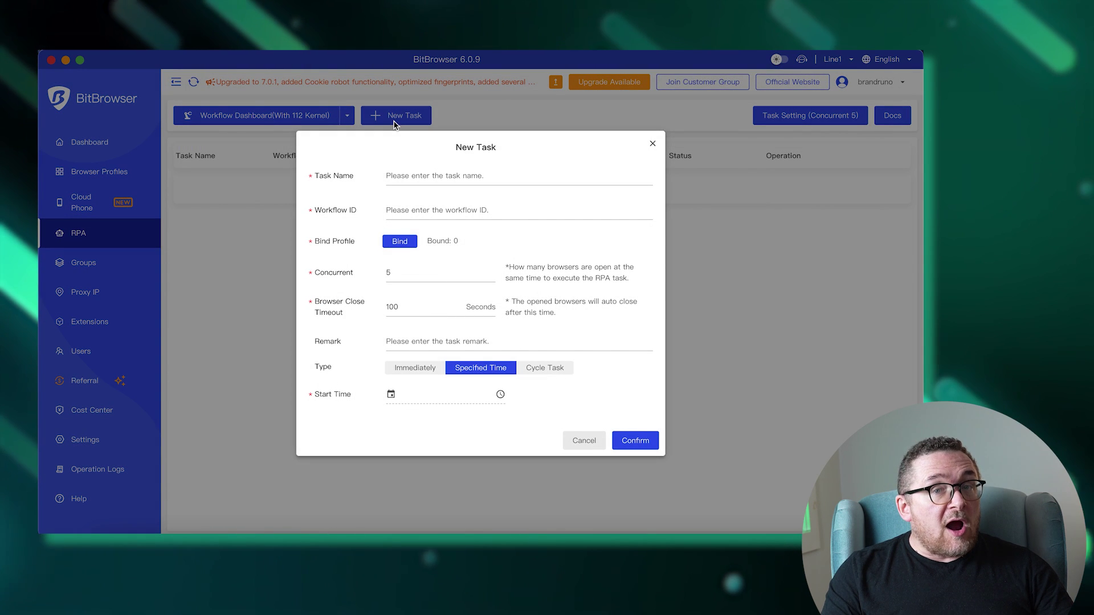
{"action": "left_click", "coordinate": [420, 171]}
{"action": "type", "text": "t"}
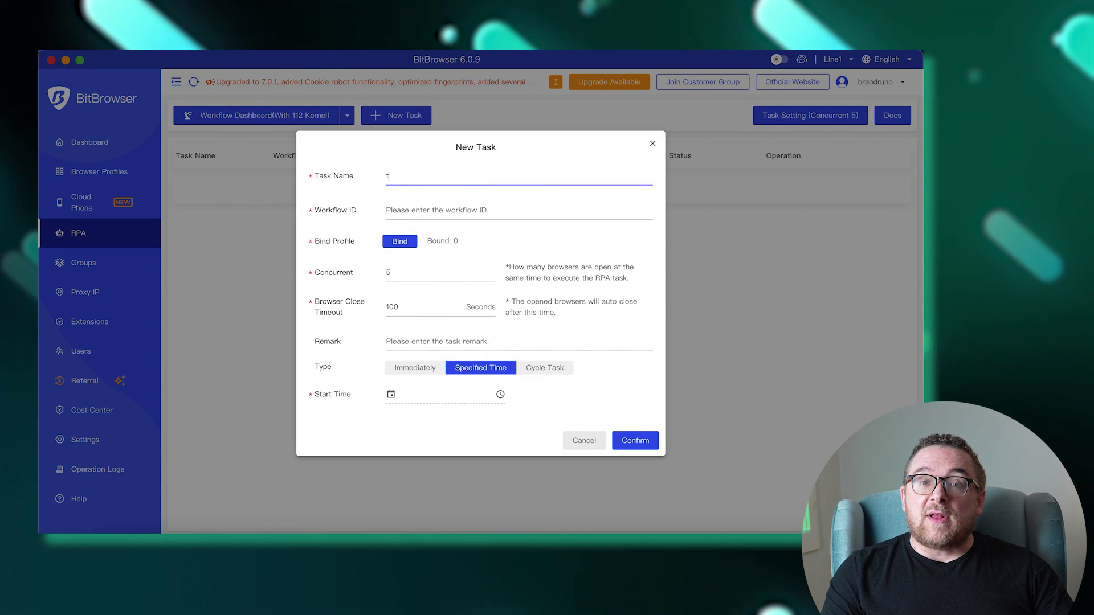
{"action": "type", "text": "est"}
{"action": "left_click", "coordinate": [423, 205]}
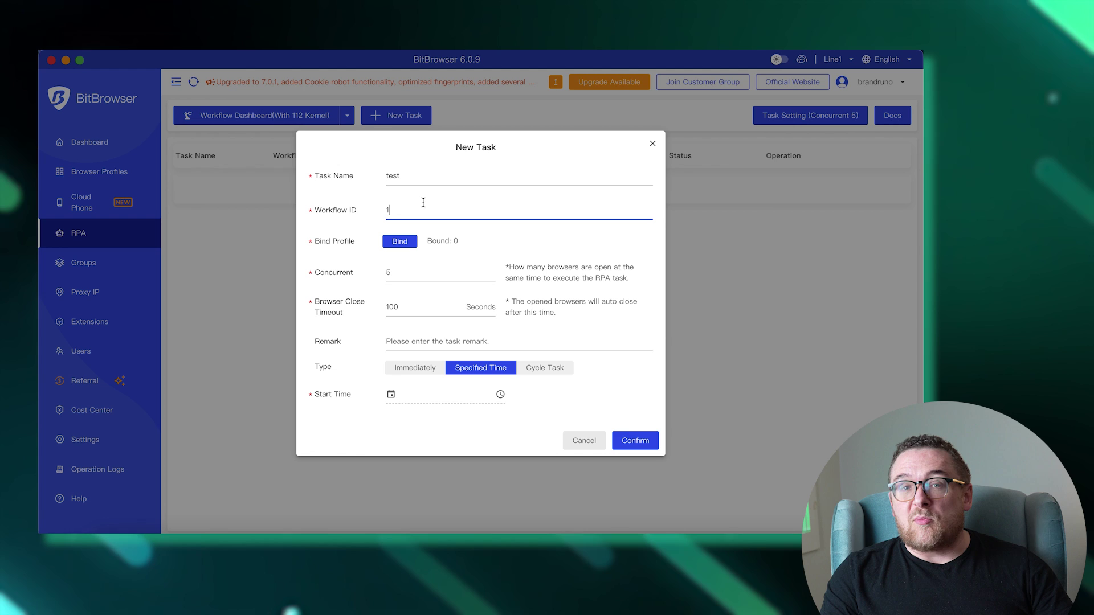
Step: Set concurrent browsers to 25 and the browser close timeout to 45 seconds
{"action": "left_click", "coordinate": [439, 273]}
{"action": "key", "text": "BackSpace"}
{"action": "type", "text": "25"}
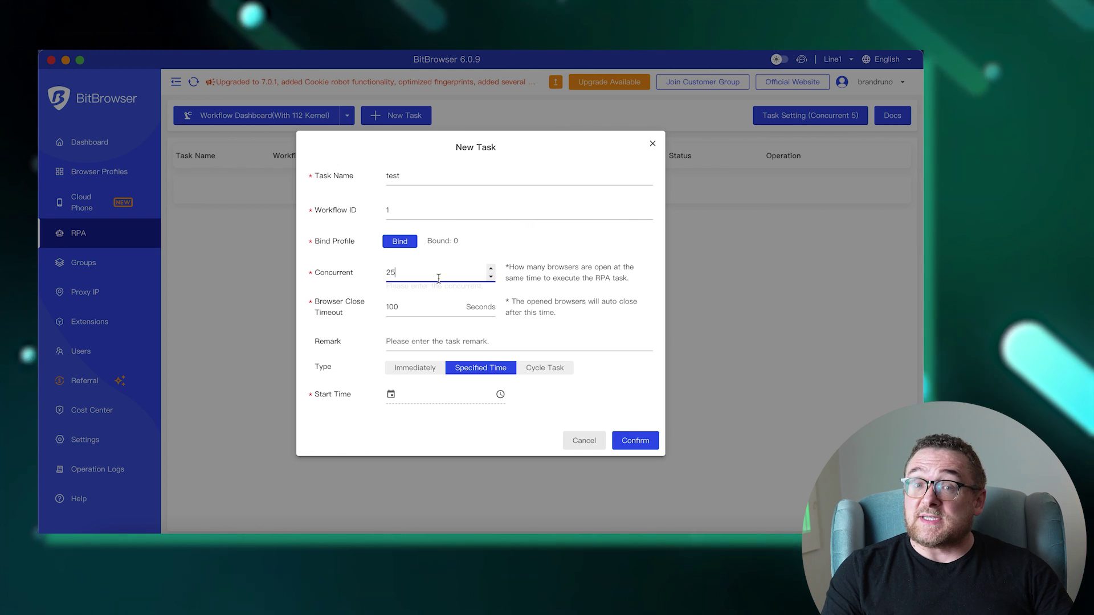
{"action": "left_click", "coordinate": [420, 307]}
{"action": "key", "text": "BackSpace"}
{"action": "key", "text": "BackSpace"}
{"action": "key", "text": "BackSpace"}
{"action": "type", "text": "45"}
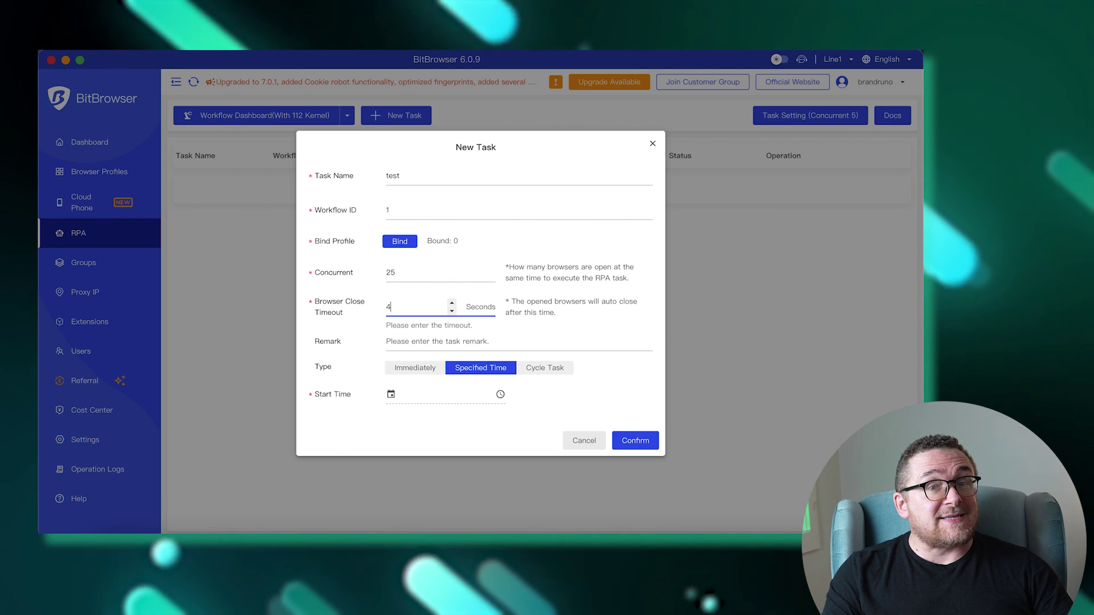
{"action": "left_click", "coordinate": [462, 420]}
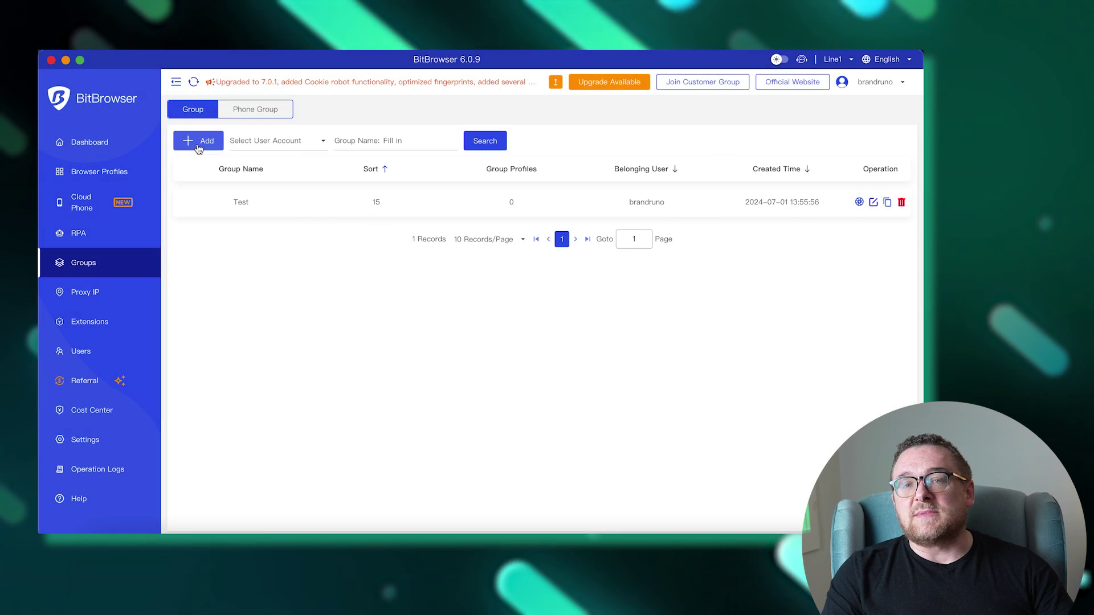
Step: Add a group named 'profiletest' with sort order 20 and save it
{"action": "left_click", "coordinate": [197, 141]}
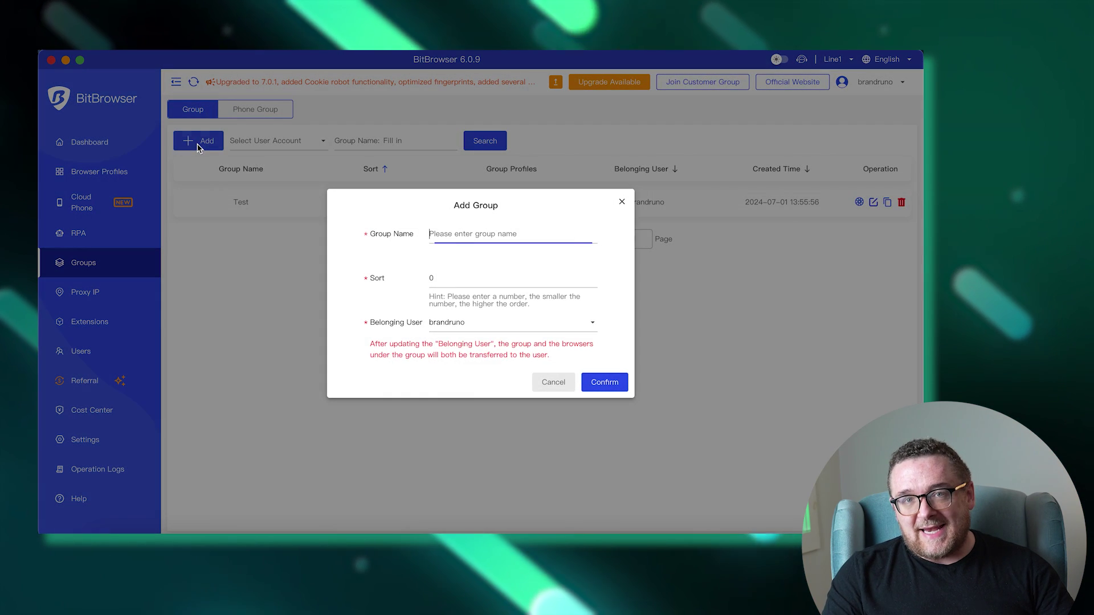
{"action": "type", "text": "profiletest"}
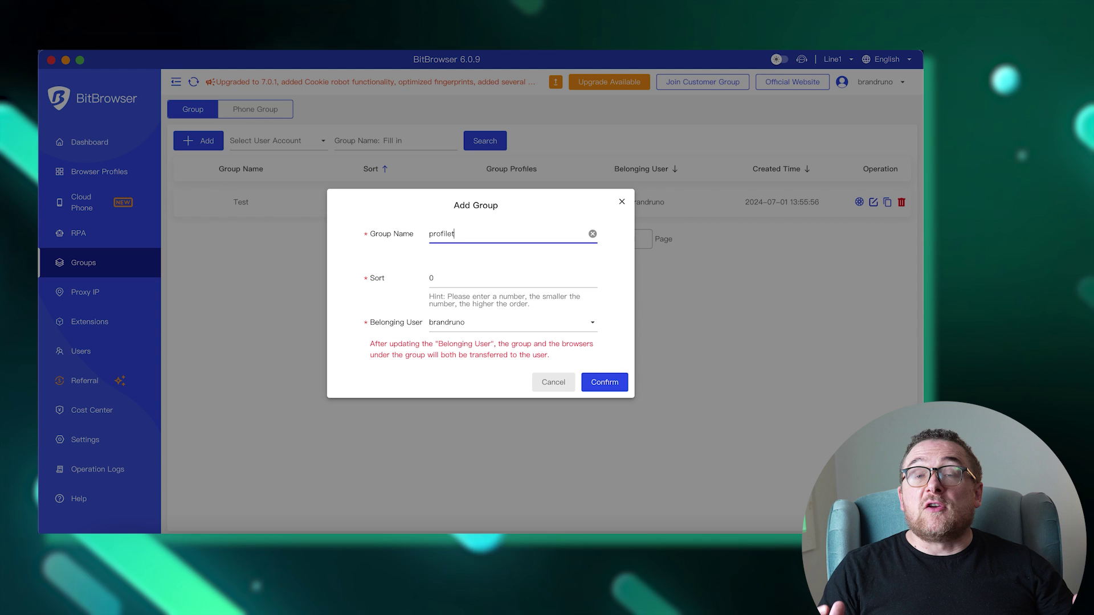
{"action": "left_click", "coordinate": [446, 278]}
{"action": "key", "text": "BackSpace"}
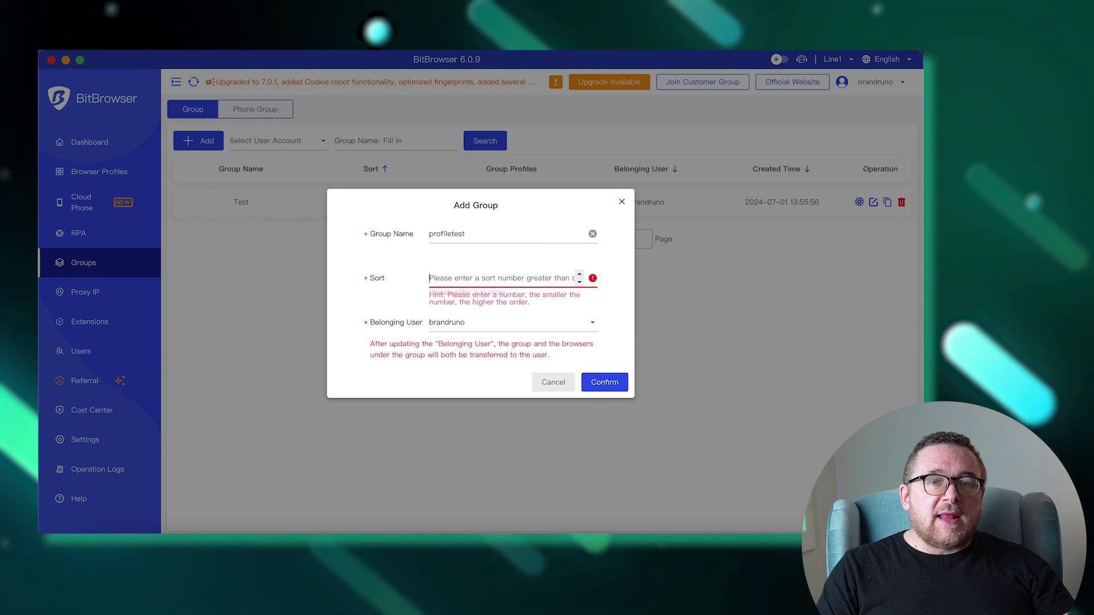
{"action": "type", "text": "20"}
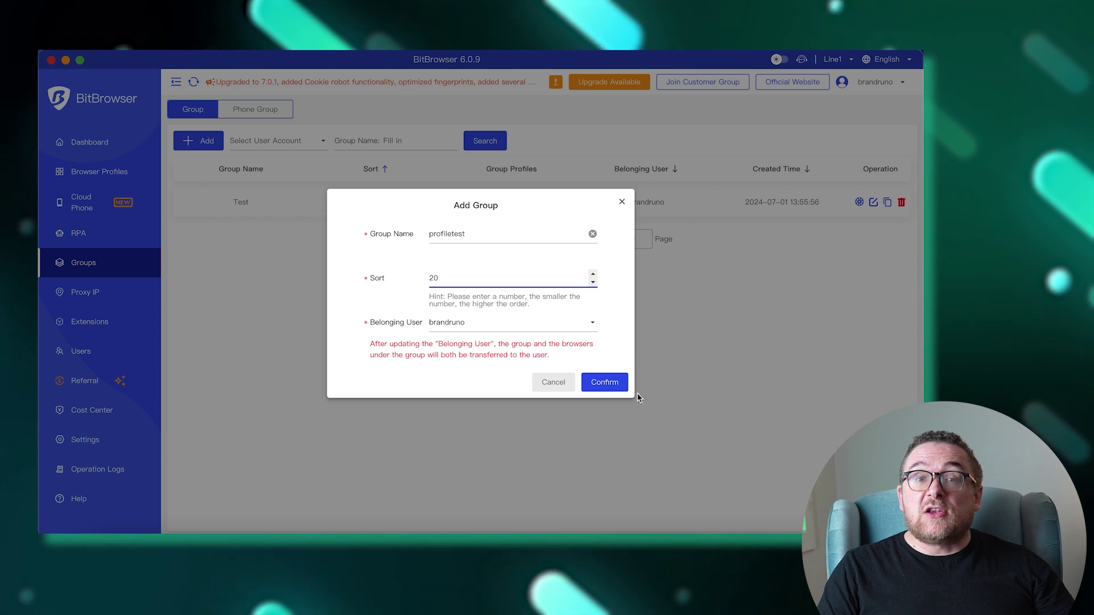
{"action": "left_click", "coordinate": [616, 391]}
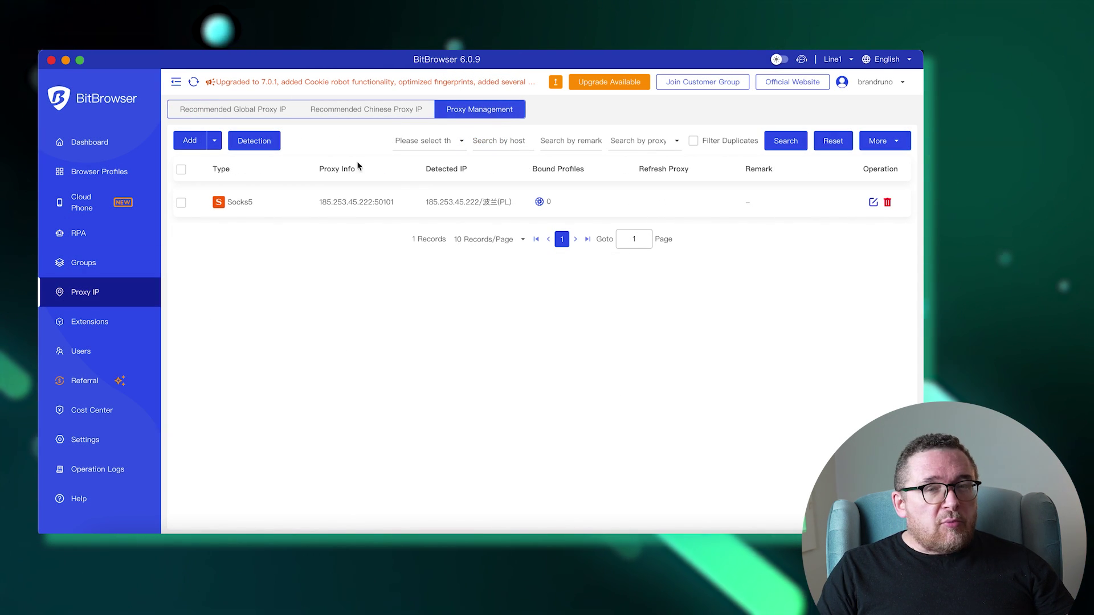
Step: Open the Add Proxy dialog to review its fields, then close it
{"action": "left_click", "coordinate": [188, 140]}
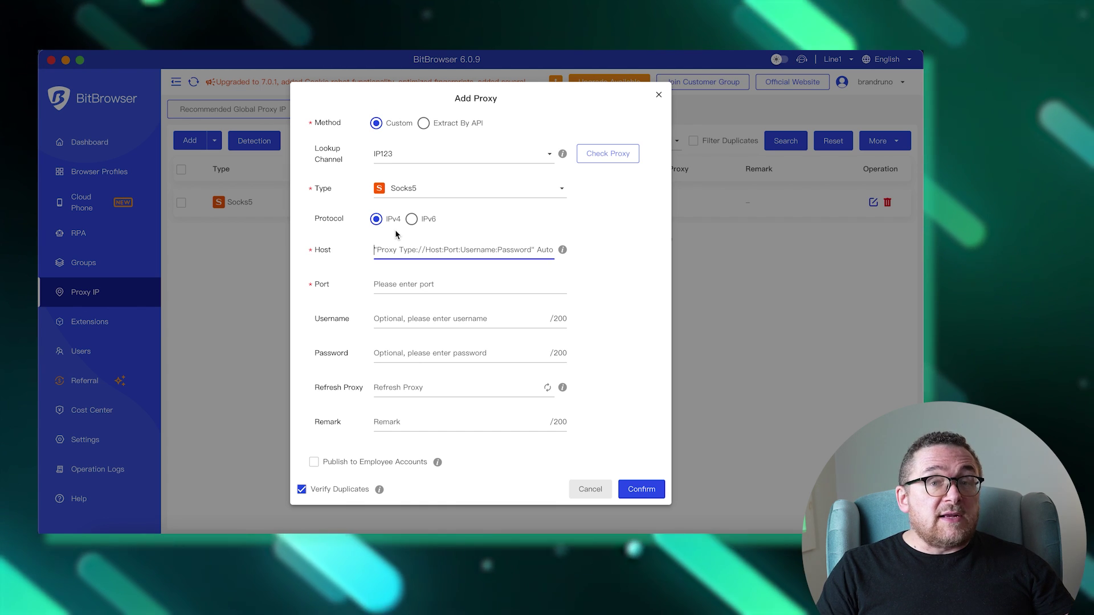
{"action": "left_click", "coordinate": [624, 139]}
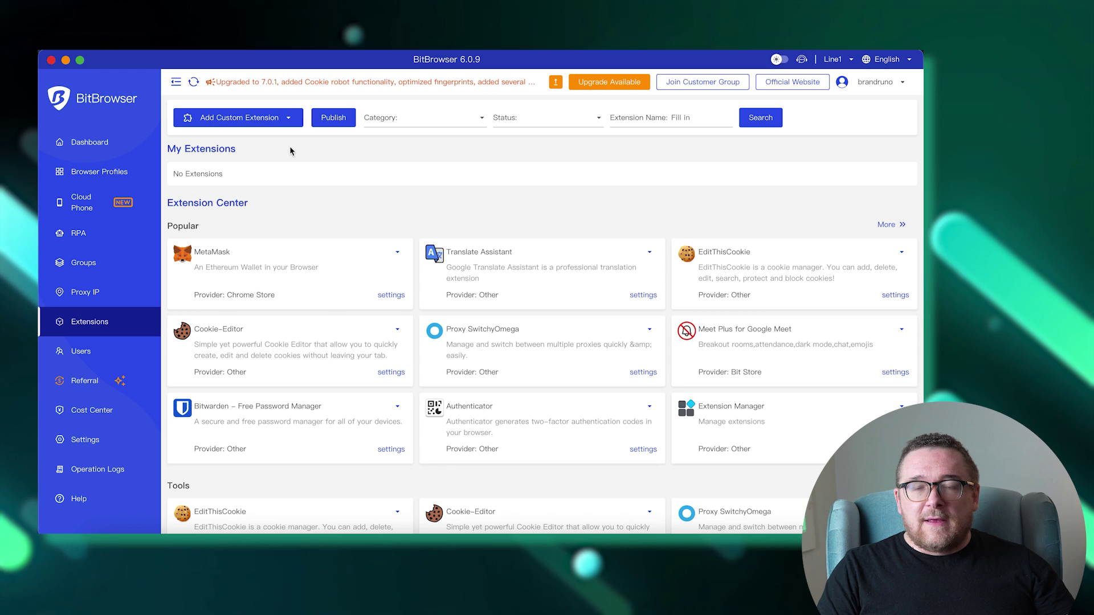
Step: Glance at custom-extension options, then limit Translate Assistant to specified browsers, ticking the test profile
{"action": "left_click", "coordinate": [288, 118]}
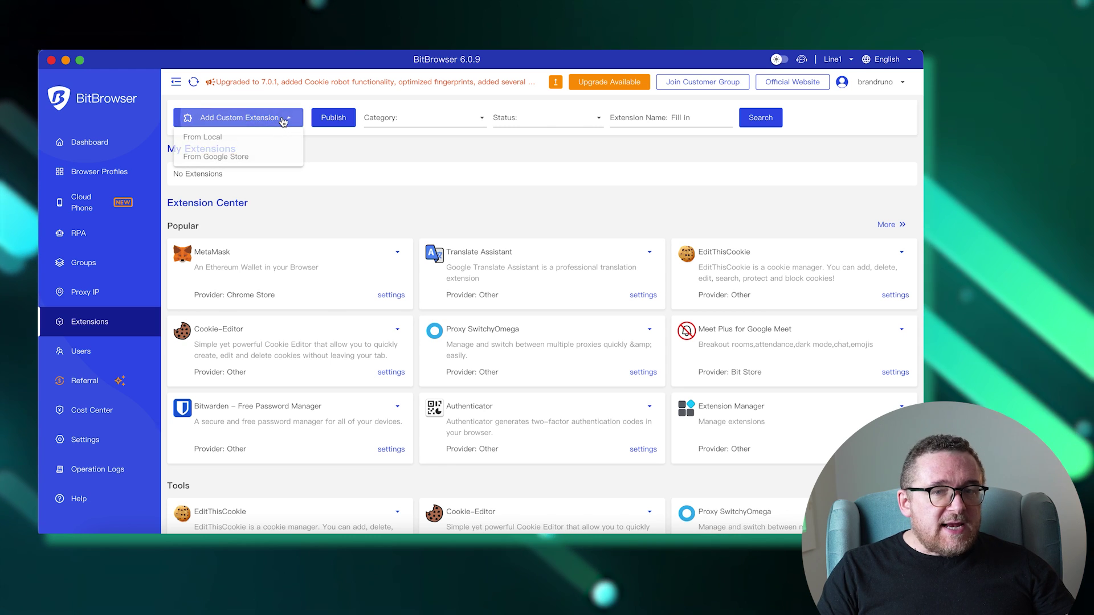
{"action": "left_click", "coordinate": [376, 180]}
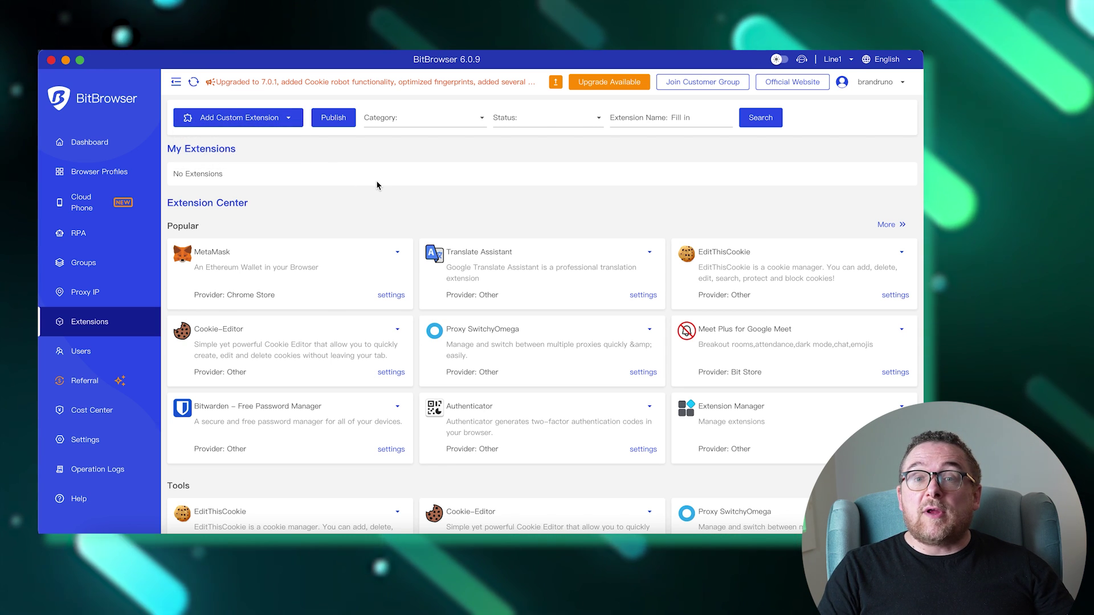
{"action": "left_click", "coordinate": [643, 295]}
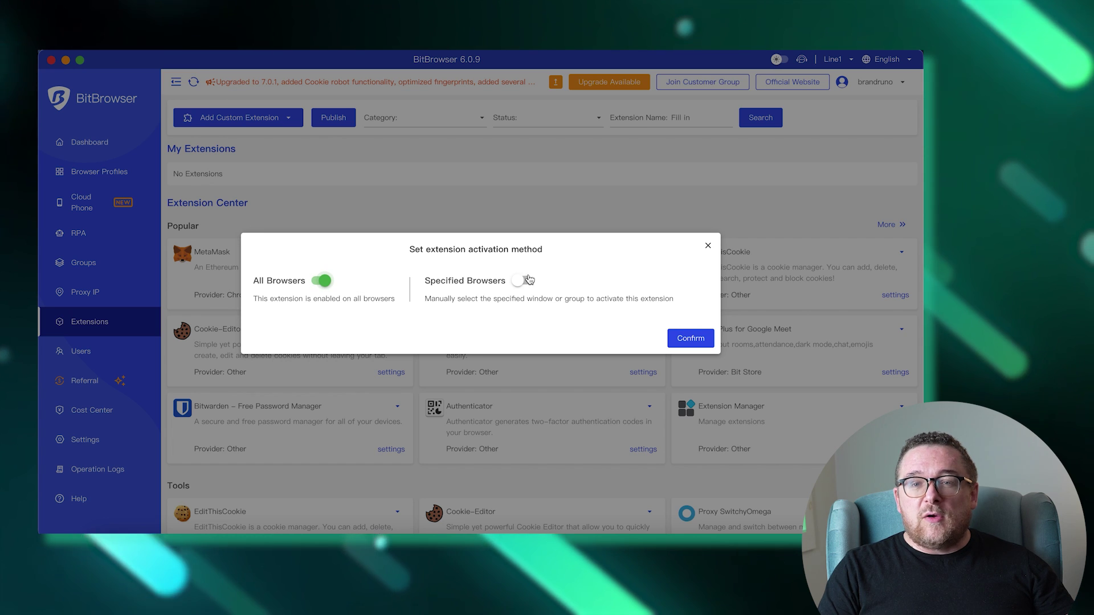
{"action": "left_click", "coordinate": [522, 280]}
{"action": "left_click", "coordinate": [691, 451]}
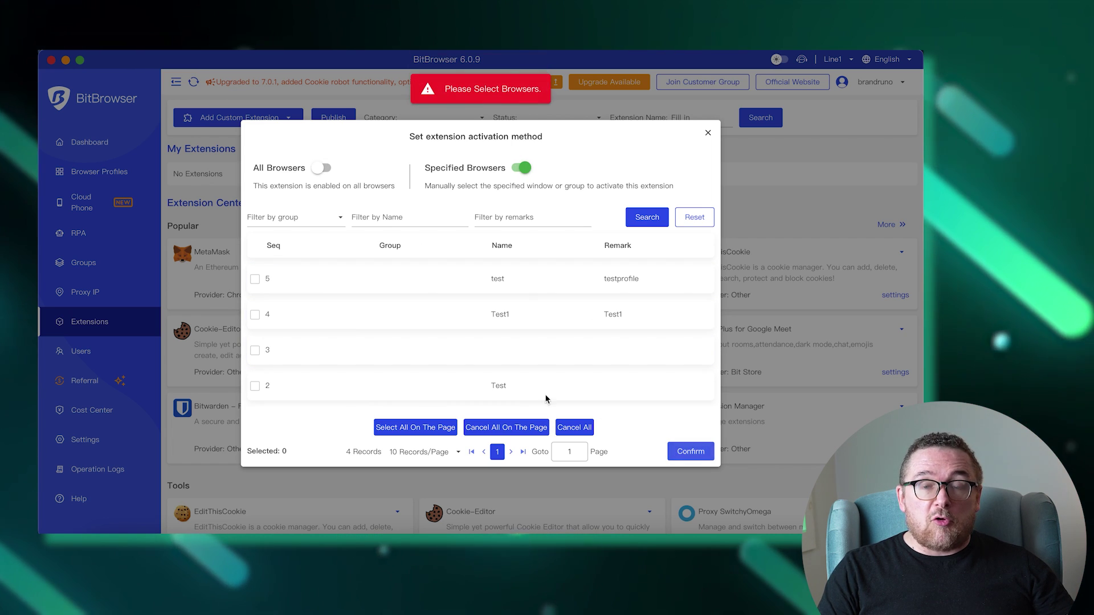
{"action": "left_click", "coordinate": [255, 279]}
Step: Add a new Admin user with Test1 ticked and 5 allocated profiles, then open the Referral page
{"action": "left_click", "coordinate": [255, 314]}
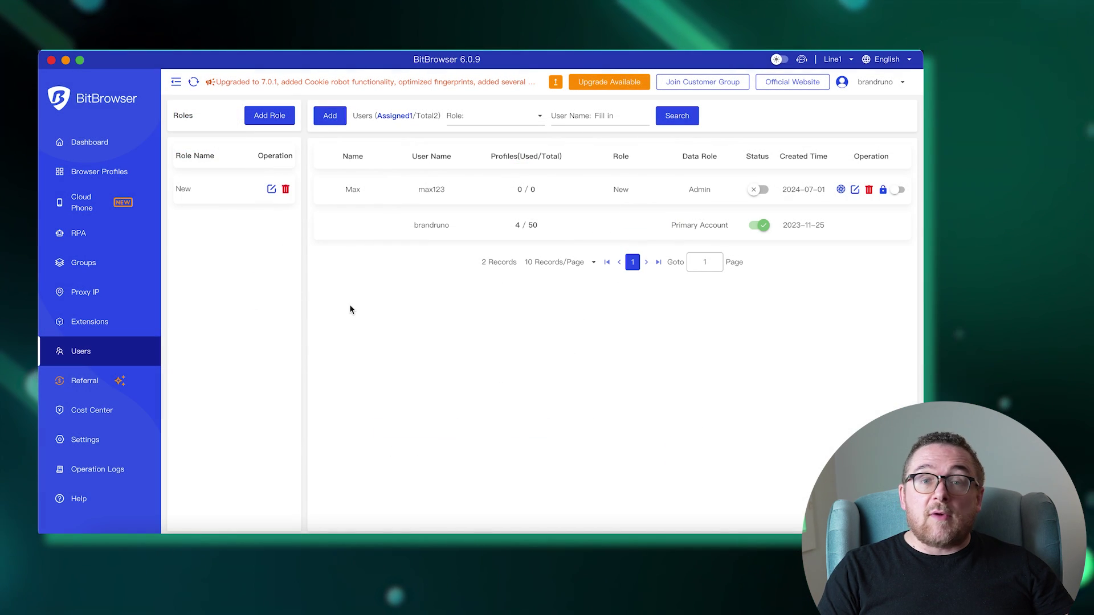
{"action": "left_click", "coordinate": [328, 116]}
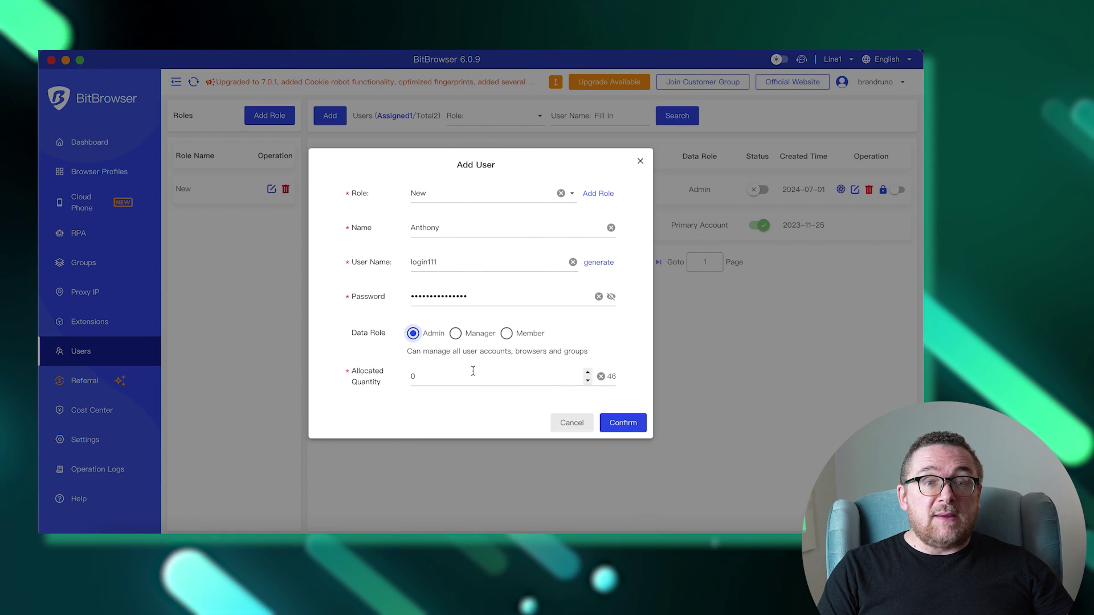
{"action": "left_click", "coordinate": [473, 371]}
{"action": "key", "text": "BackSpace"}
{"action": "type", "text": "5"}
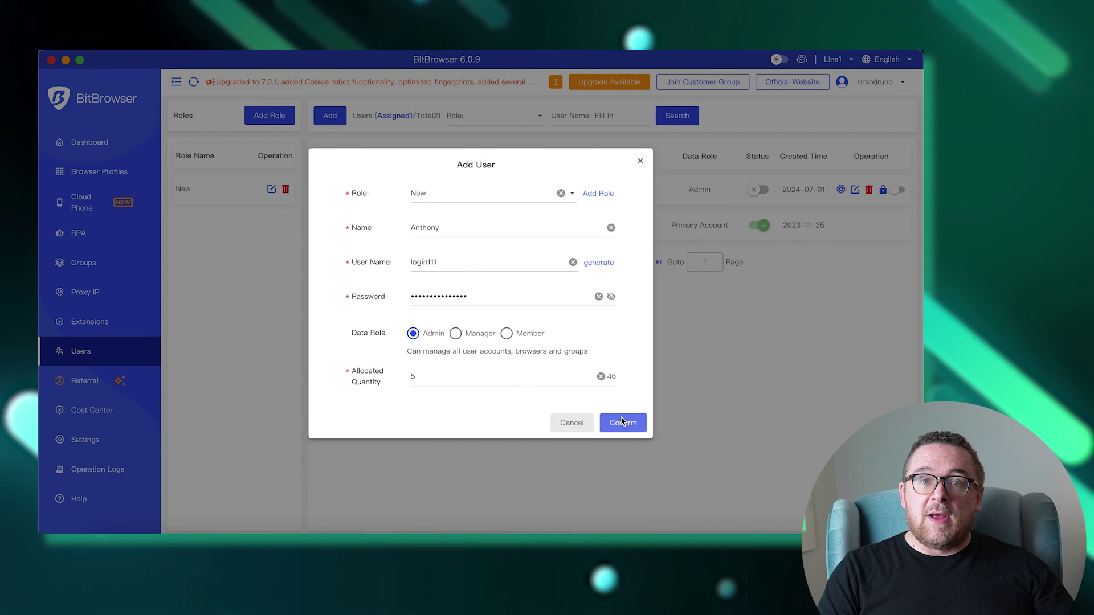
{"action": "left_click", "coordinate": [621, 422]}
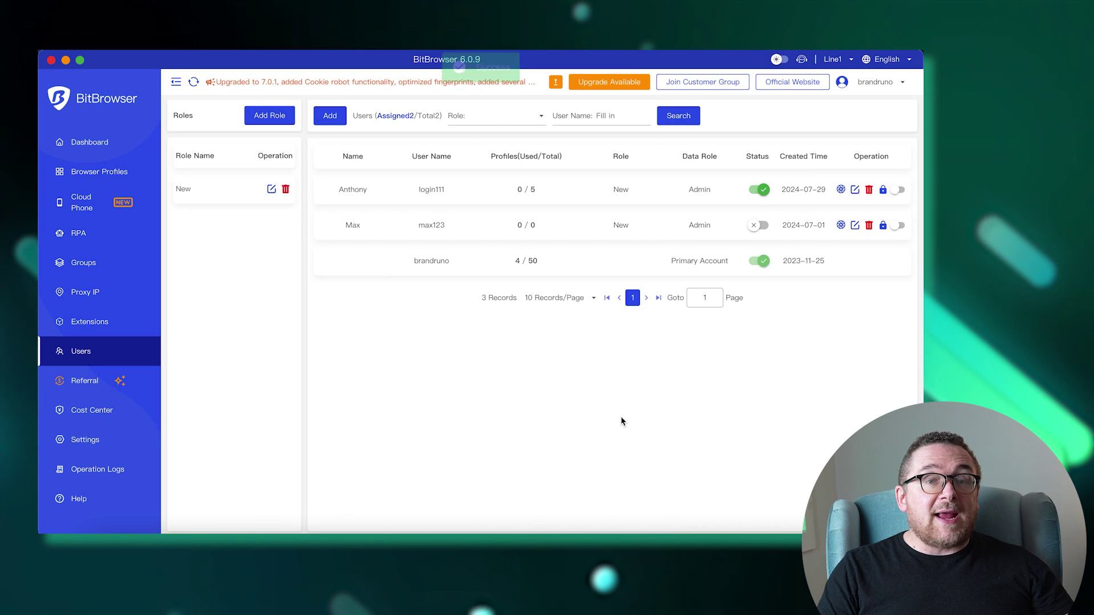
{"action": "left_click", "coordinate": [119, 384]}
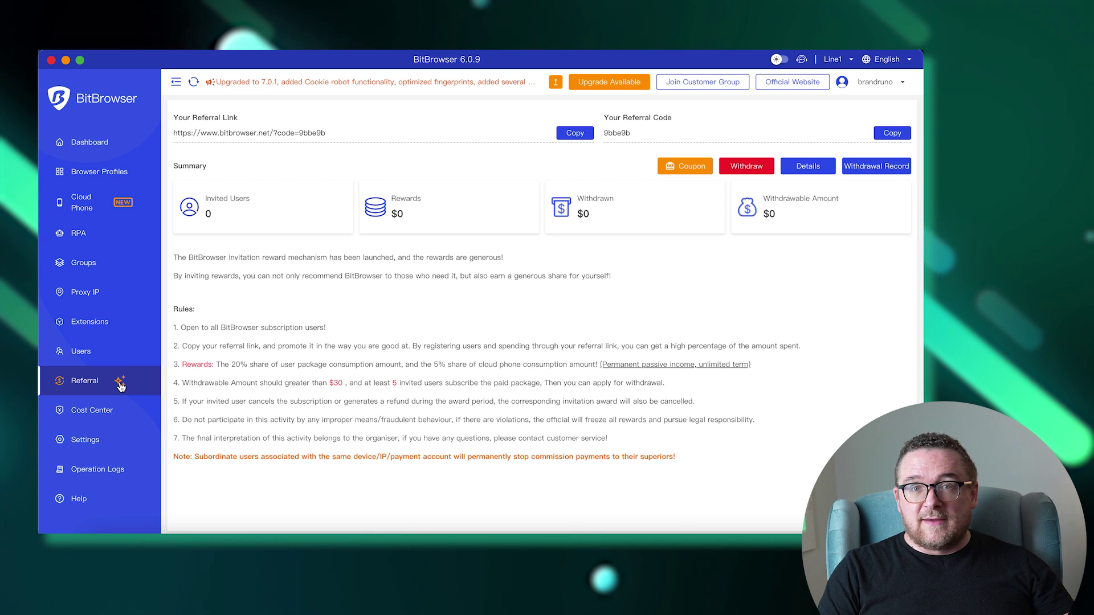
Step: Review the Cost Center billing records, then open Settings showing local API port 54345
{"action": "left_click", "coordinate": [113, 418]}
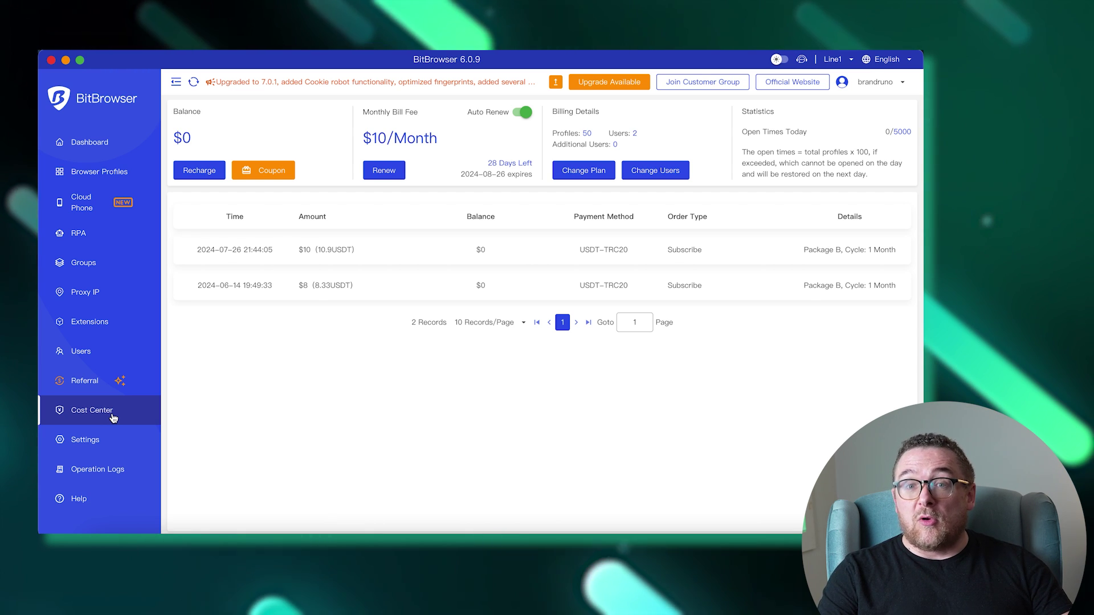
{"action": "left_click", "coordinate": [106, 441]}
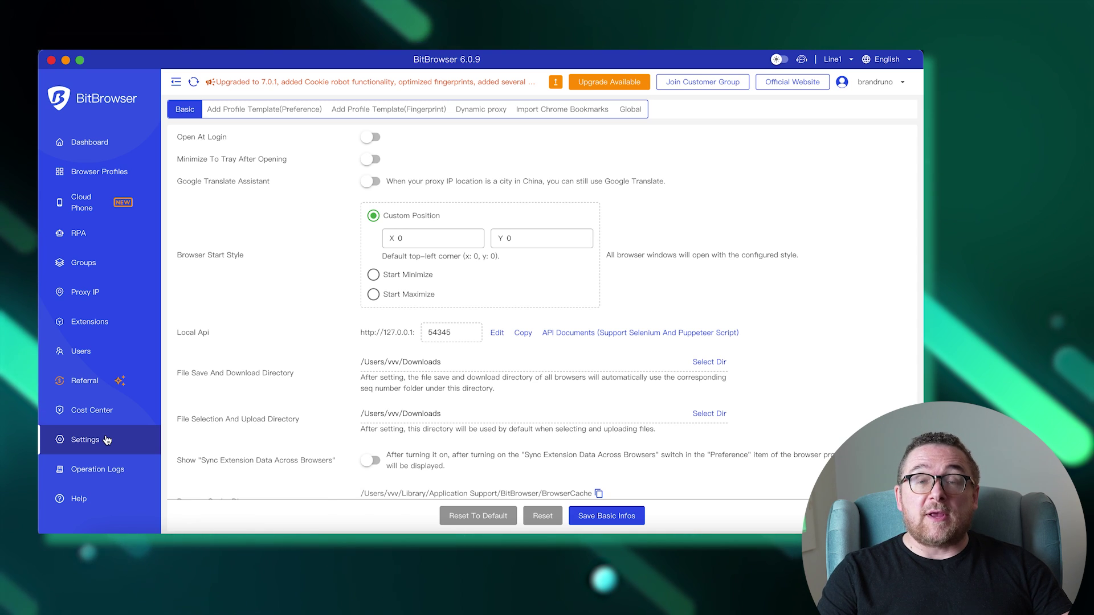
Step: Browse the Preference and Fingerprint template settings, leaving preferences without saving
{"action": "scroll", "coordinate": [239, 429], "scroll_direction": "down", "scroll_amount": 15}
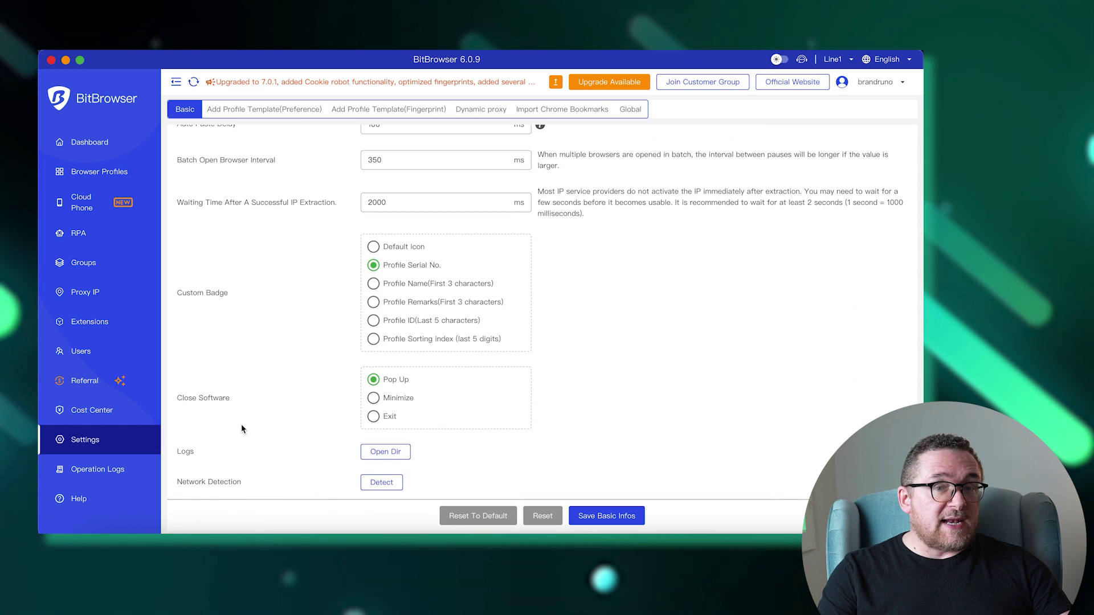
{"action": "left_click", "coordinate": [326, 110]}
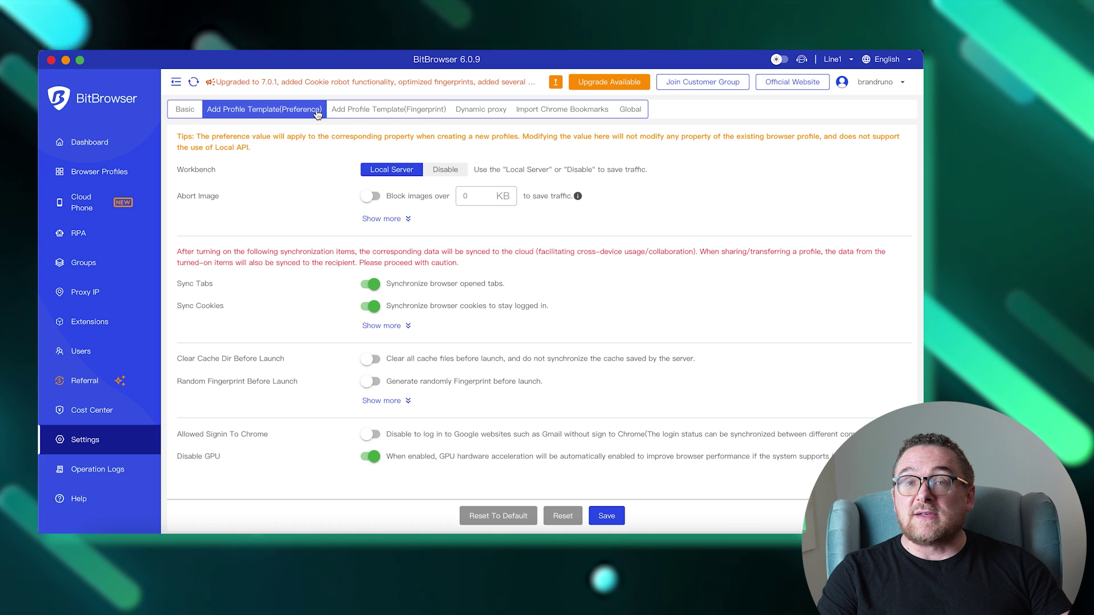
{"action": "left_click", "coordinate": [375, 110]}
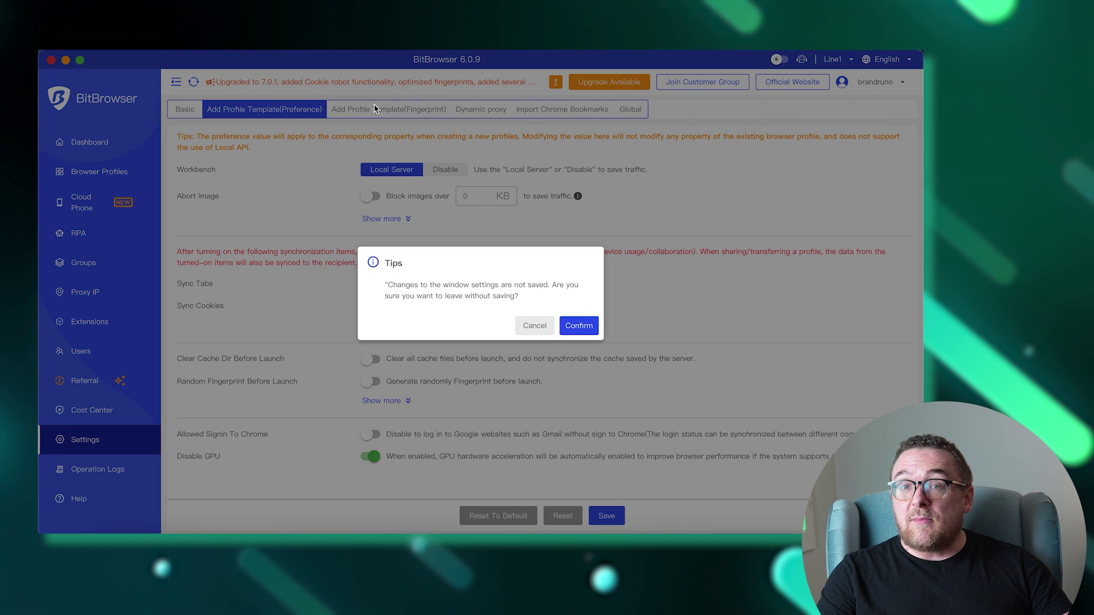
{"action": "left_click", "coordinate": [579, 326]}
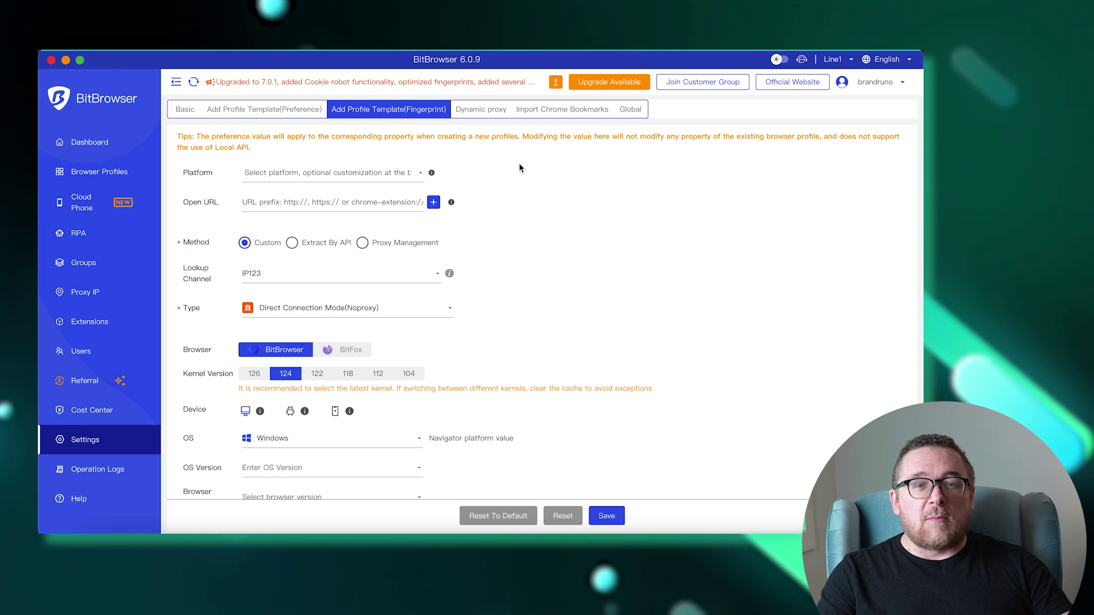
Step: View the Dynamic proxy and Import Chrome Bookmarks settings
{"action": "left_click", "coordinate": [494, 115]}
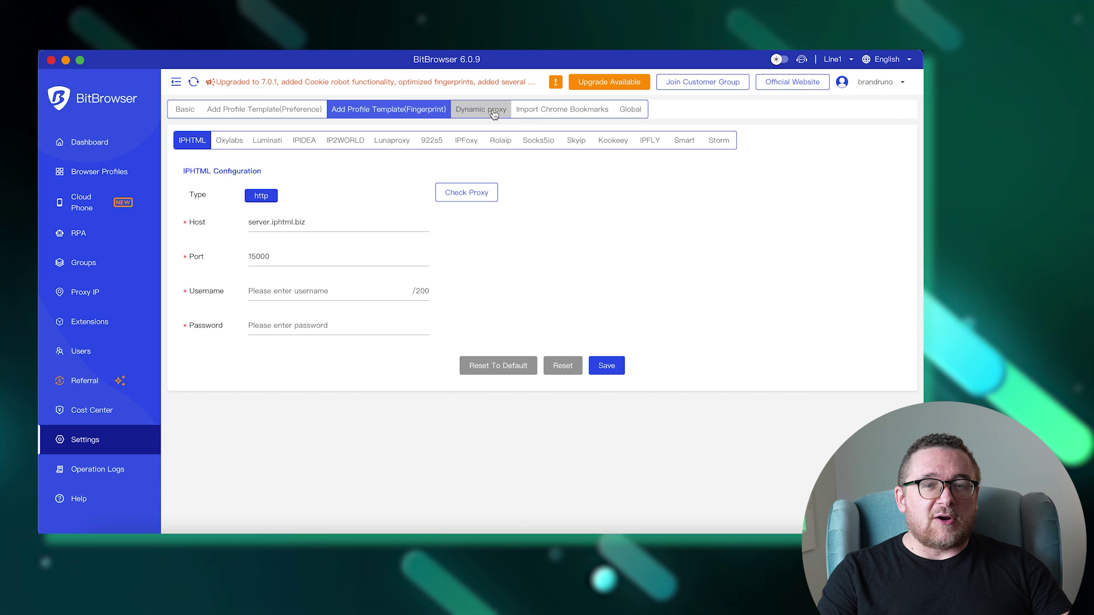
{"action": "left_click", "coordinate": [549, 111]}
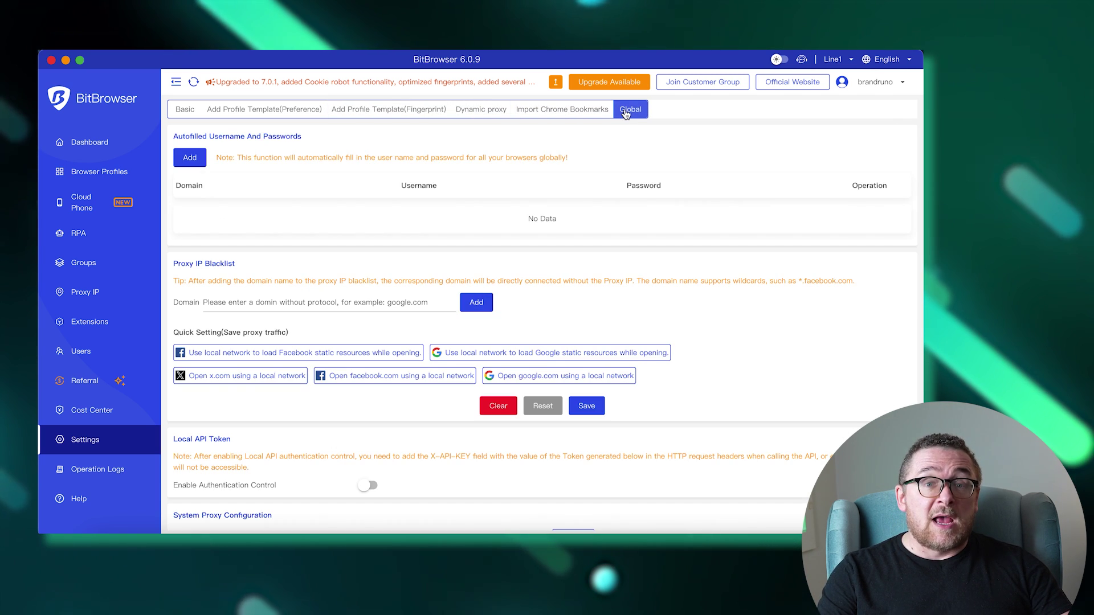
{"action": "scroll", "coordinate": [571, 251], "scroll_direction": "down", "scroll_amount": 3}
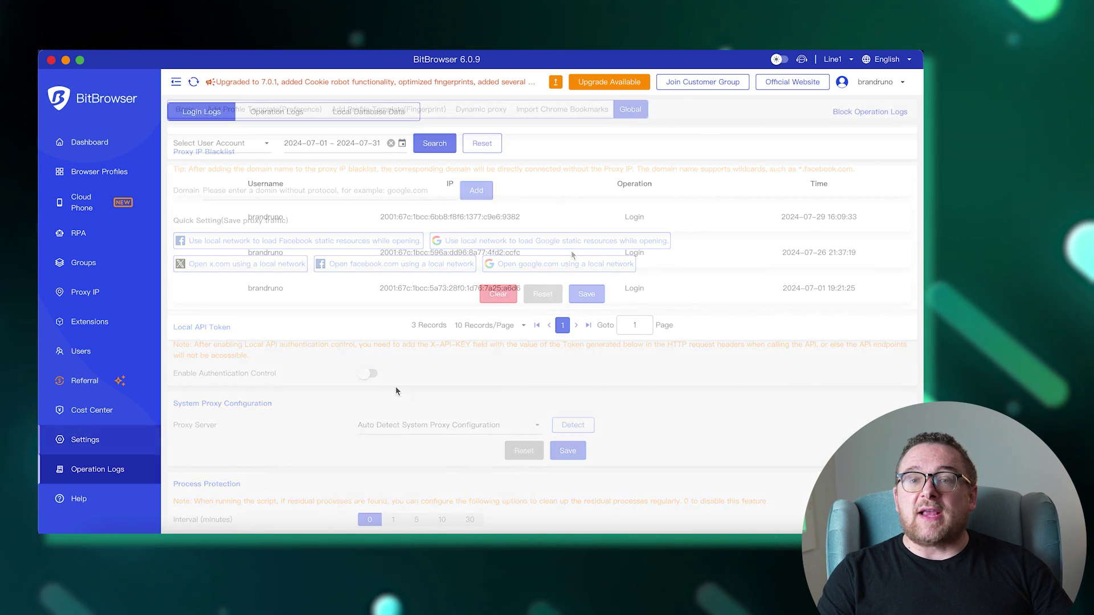
Step: List the 11 recorded account operations, then open the online Help documentation in Safari
{"action": "left_click", "coordinate": [295, 112]}
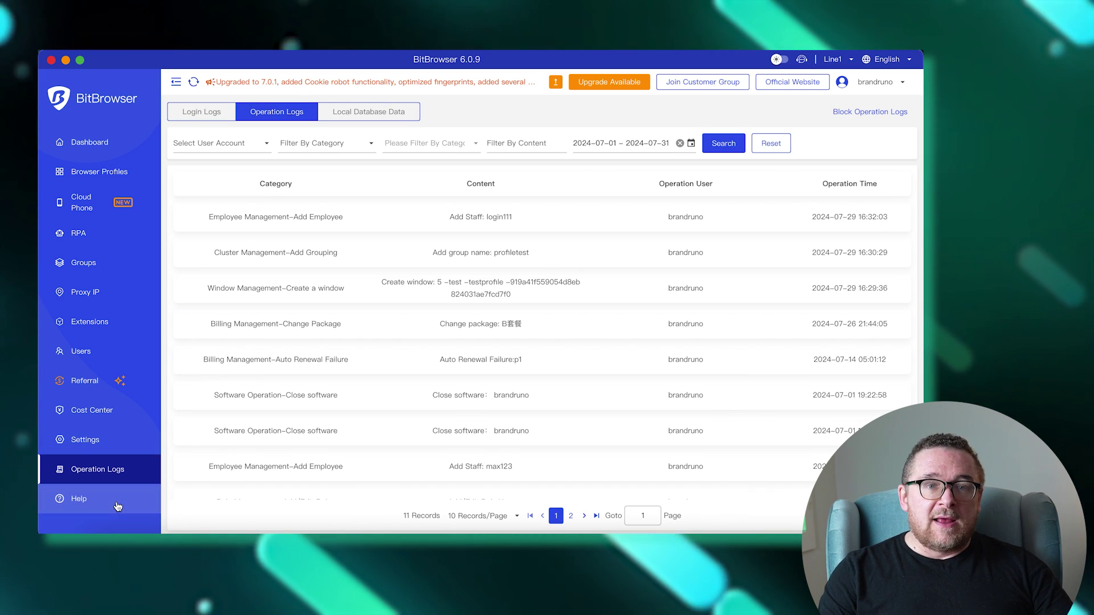
{"action": "left_click", "coordinate": [80, 499]}
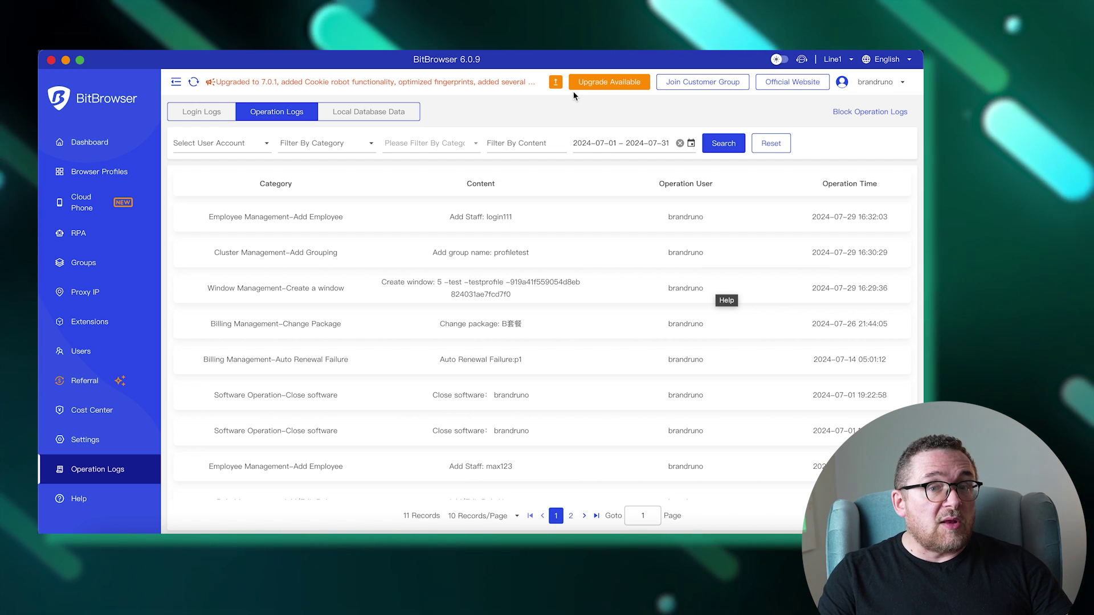
Step: Toggle dark mode on and back off, view and close Contact Us, then show English, Simplified Chinese and Russian
{"action": "left_click", "coordinate": [783, 58]}
{"action": "left_click", "coordinate": [784, 58]}
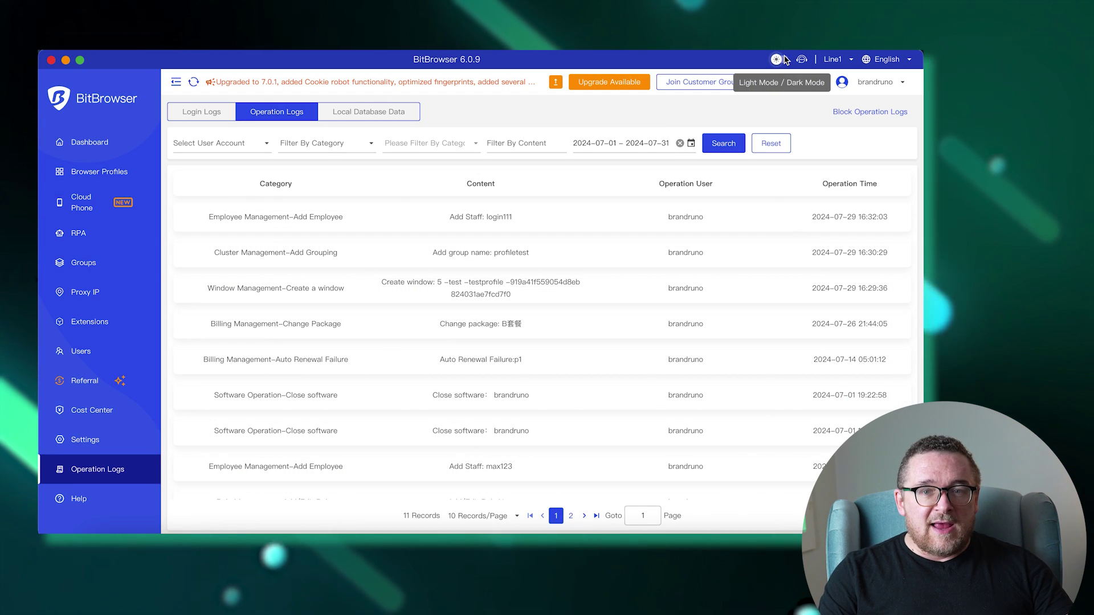
{"action": "left_click", "coordinate": [801, 59]}
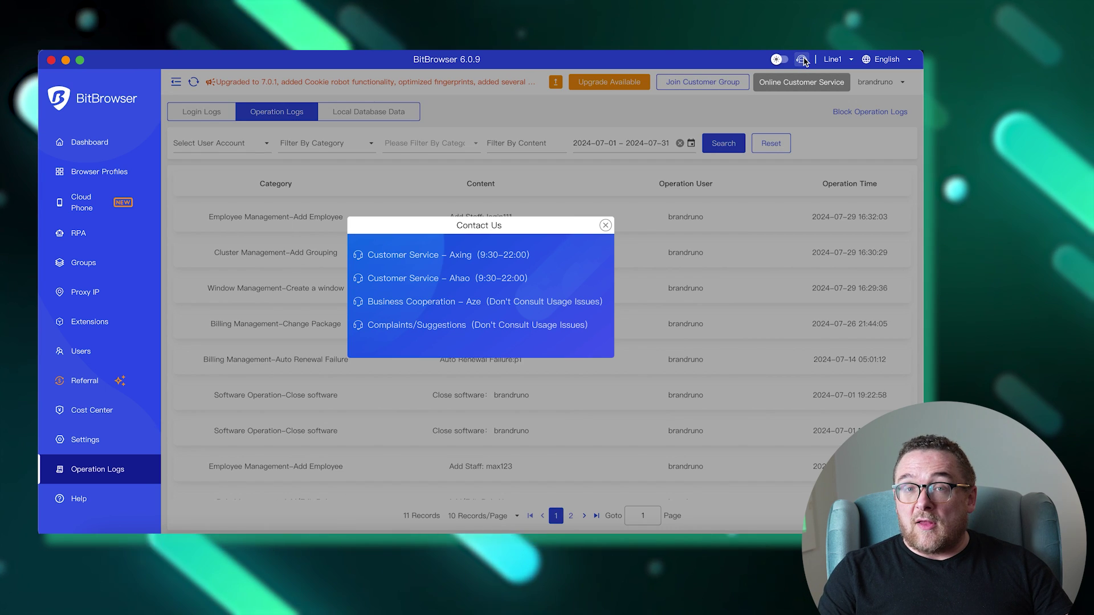
{"action": "left_click", "coordinate": [606, 225]}
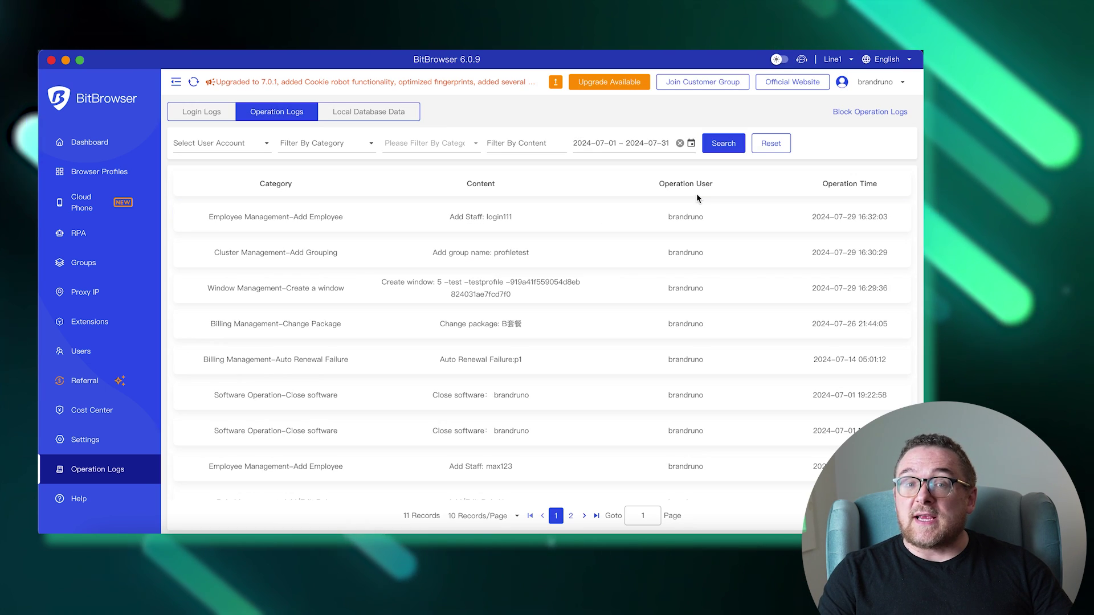
{"action": "left_click", "coordinate": [886, 60]}
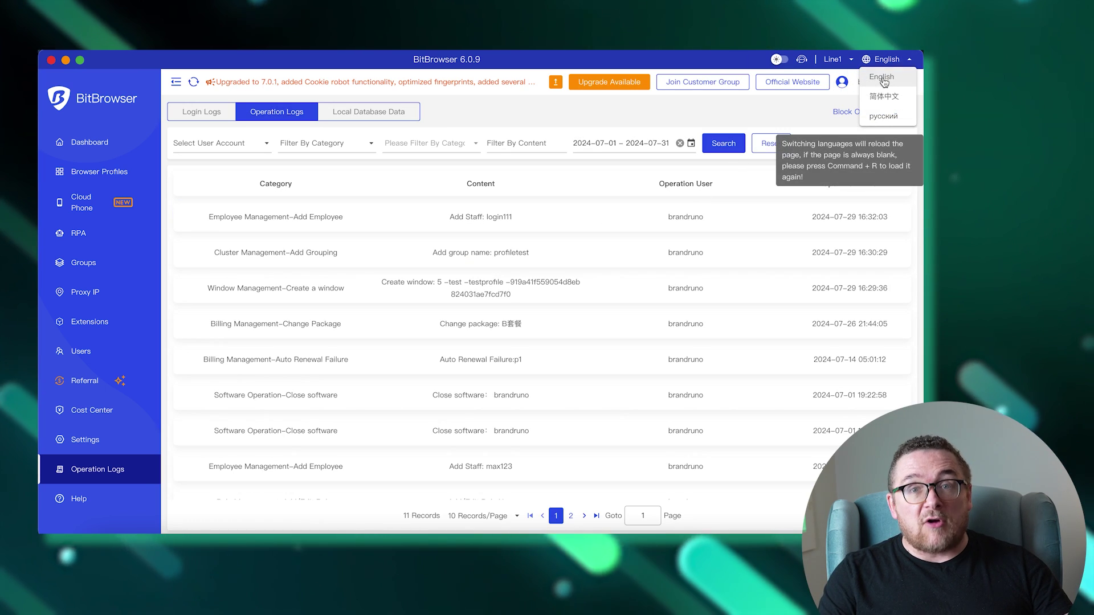